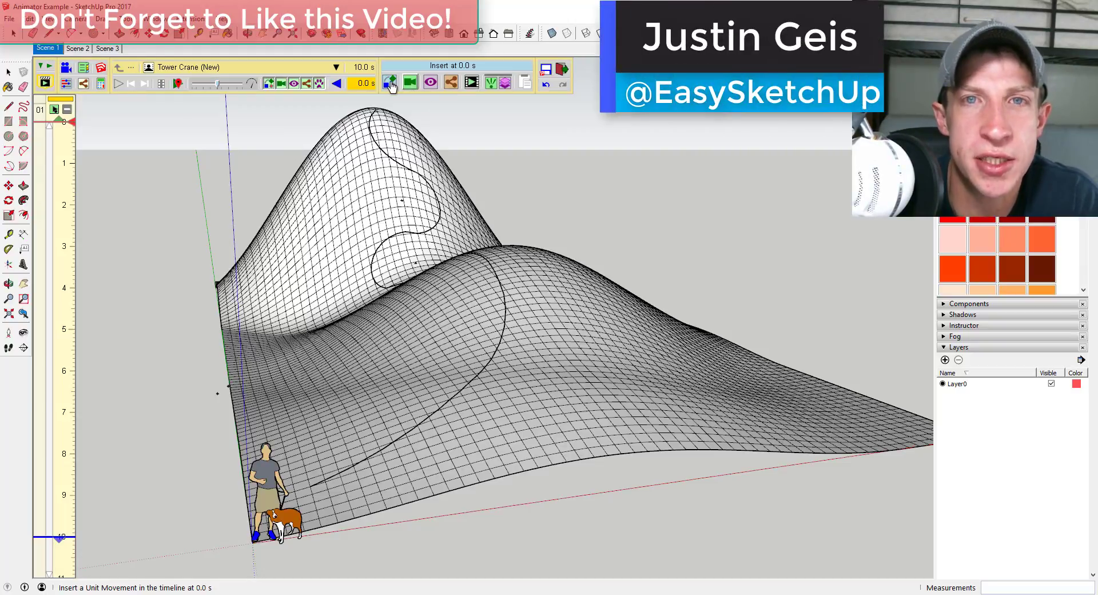
- Create a new 8-second movement in which the person-and-dog figure follows the curve across the terrain
{"action": "left_click", "coordinate": [391, 83]}
{"action": "left_click", "coordinate": [407, 100]}
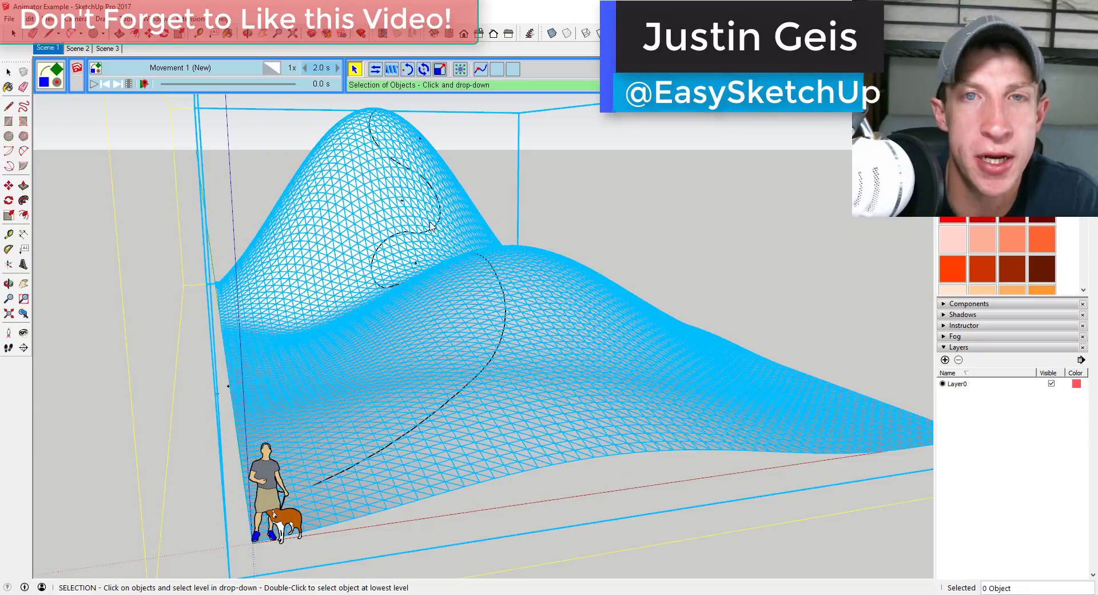
{"action": "left_click", "coordinate": [480, 70]}
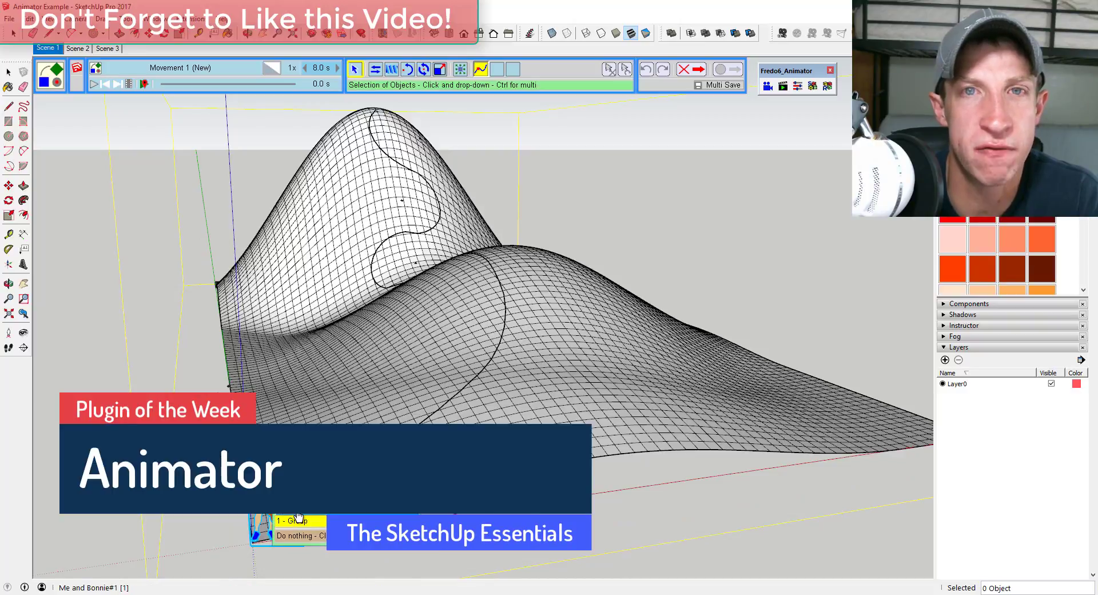
{"action": "left_click", "coordinate": [298, 517]}
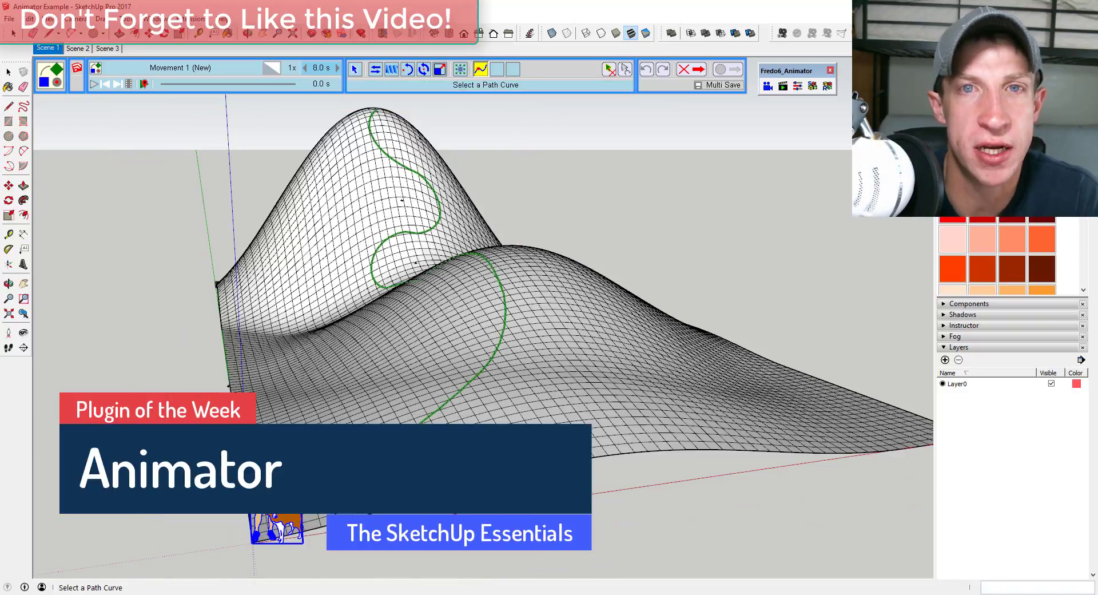
{"action": "left_click", "coordinate": [503, 303]}
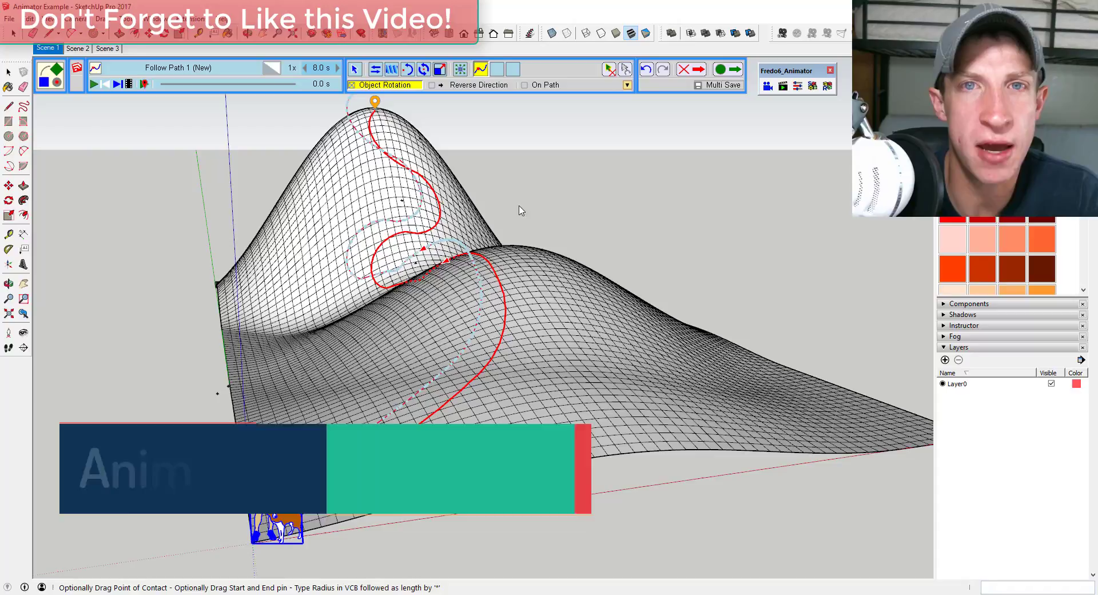
- Record the path movement as a named hiking sequence and play the clip
{"action": "left_click", "coordinate": [726, 73]}
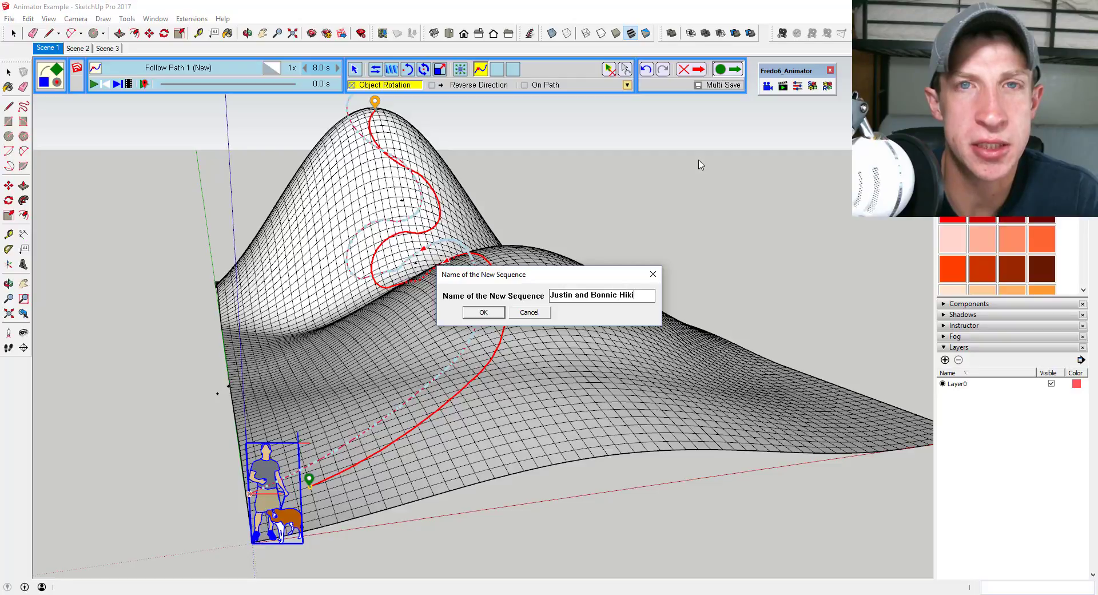
{"action": "key", "text": "Return"}
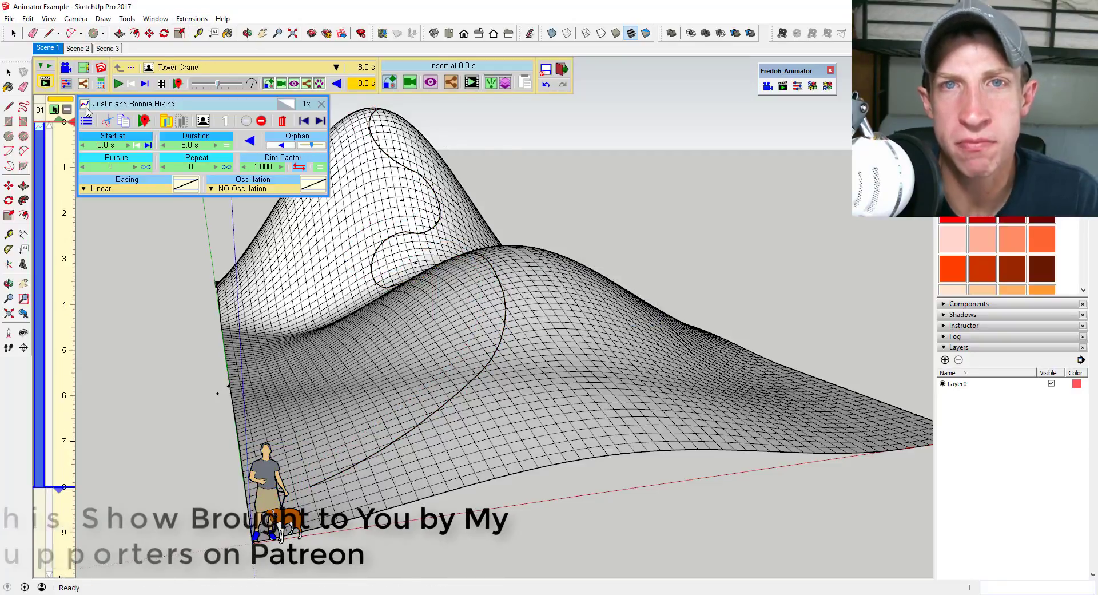
{"action": "left_click", "coordinate": [118, 84]}
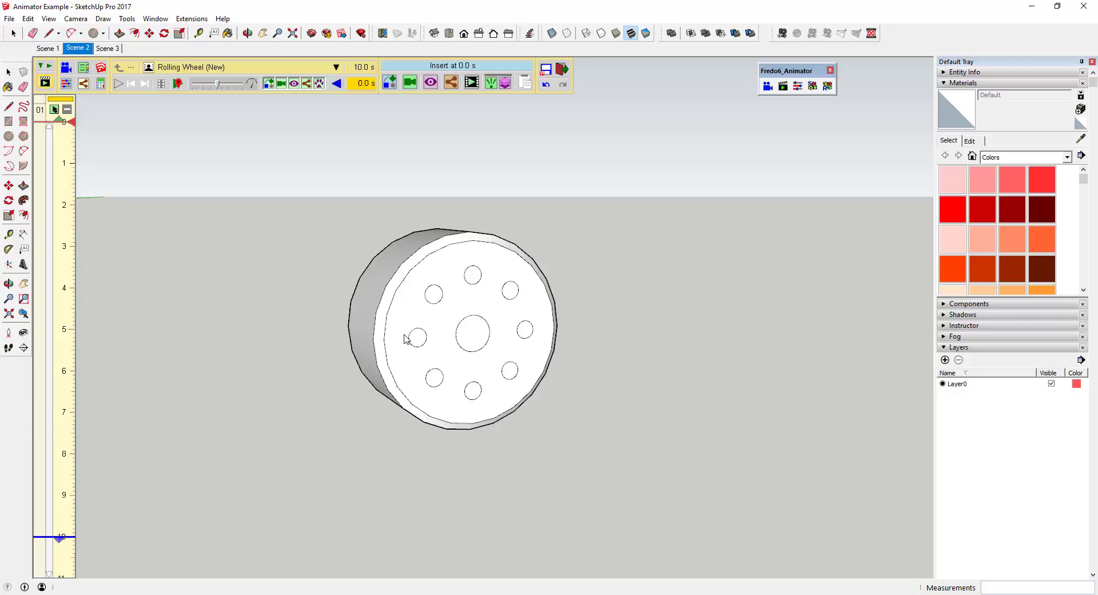
- Insert a new movement at 0.0 s in the Rolling Wheel clip and name it Rolling Wheel, accepting the alternative name Rolling Wheel (1)
{"action": "left_click", "coordinate": [391, 85]}
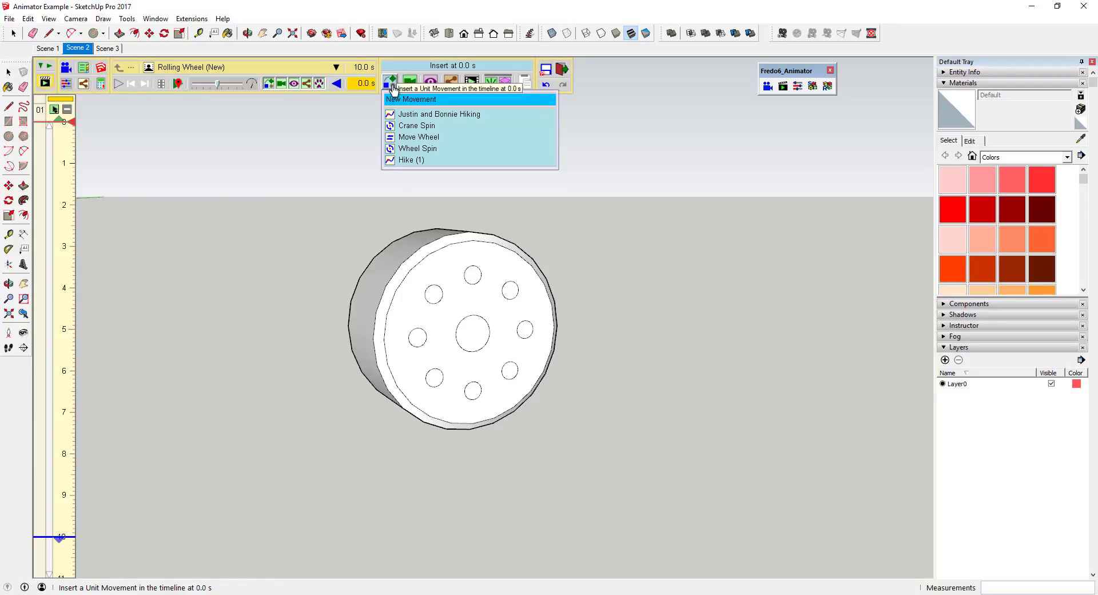
{"action": "left_click", "coordinate": [405, 103]}
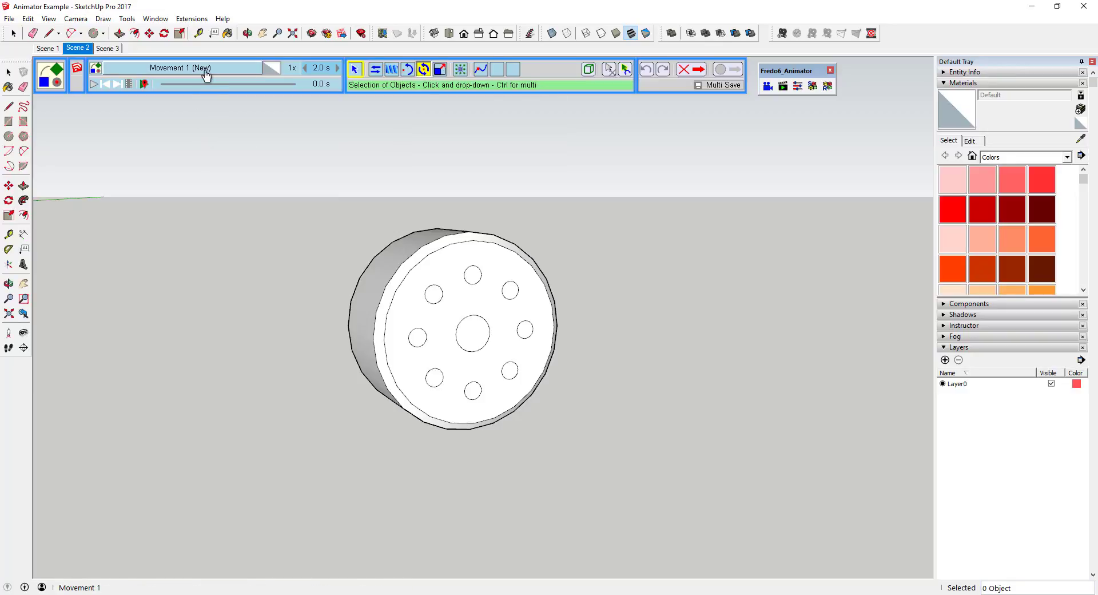
{"action": "left_click", "coordinate": [205, 70]}
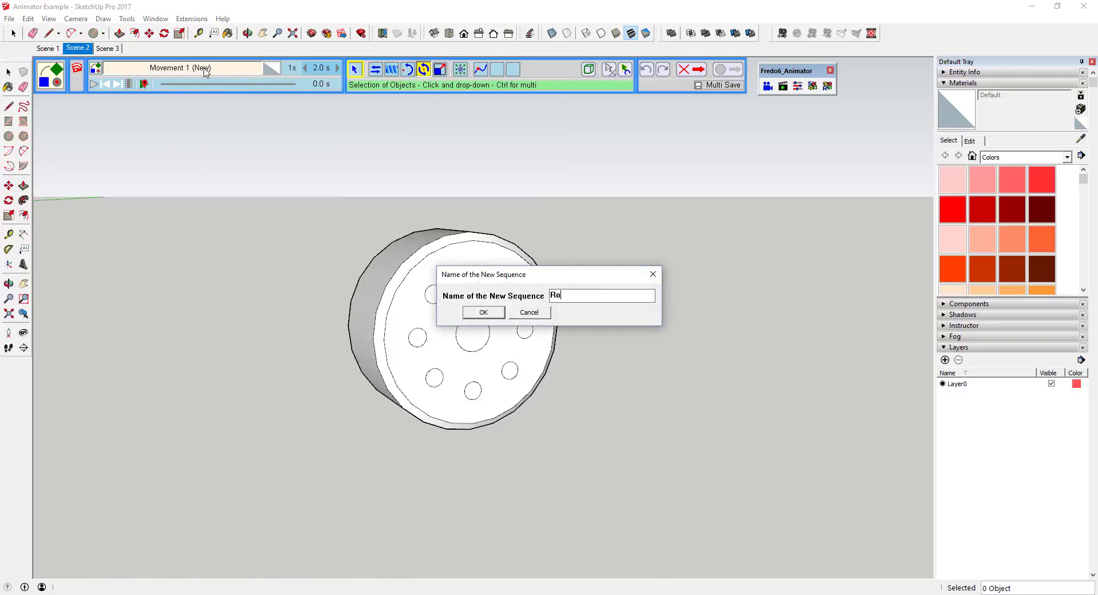
{"action": "type", "text": "Rolling Wheel"}
{"action": "key", "text": "Return"}
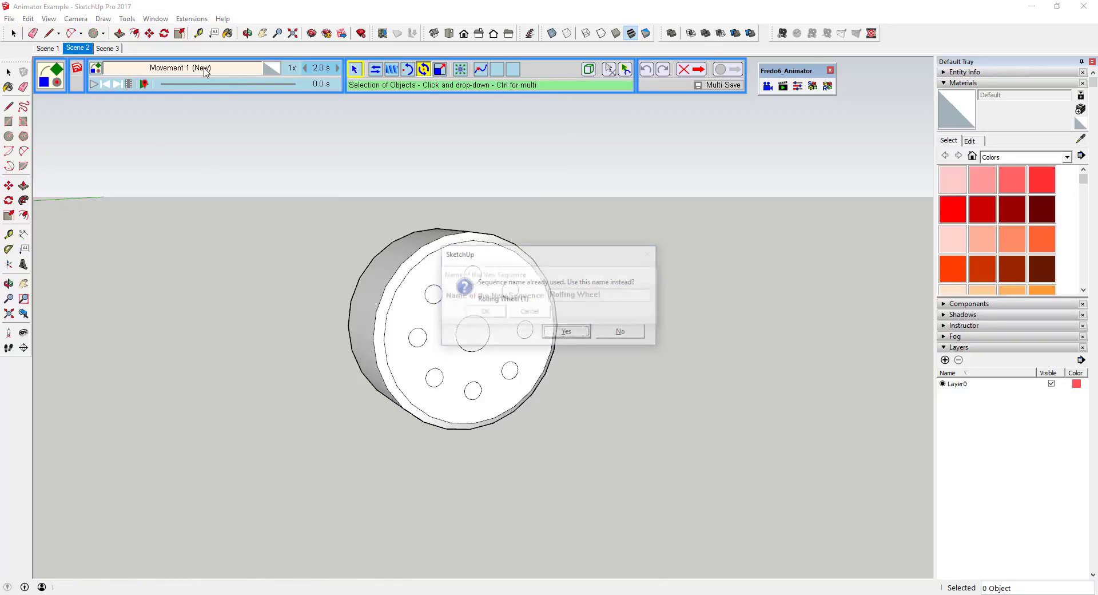
{"action": "left_click", "coordinate": [567, 332]}
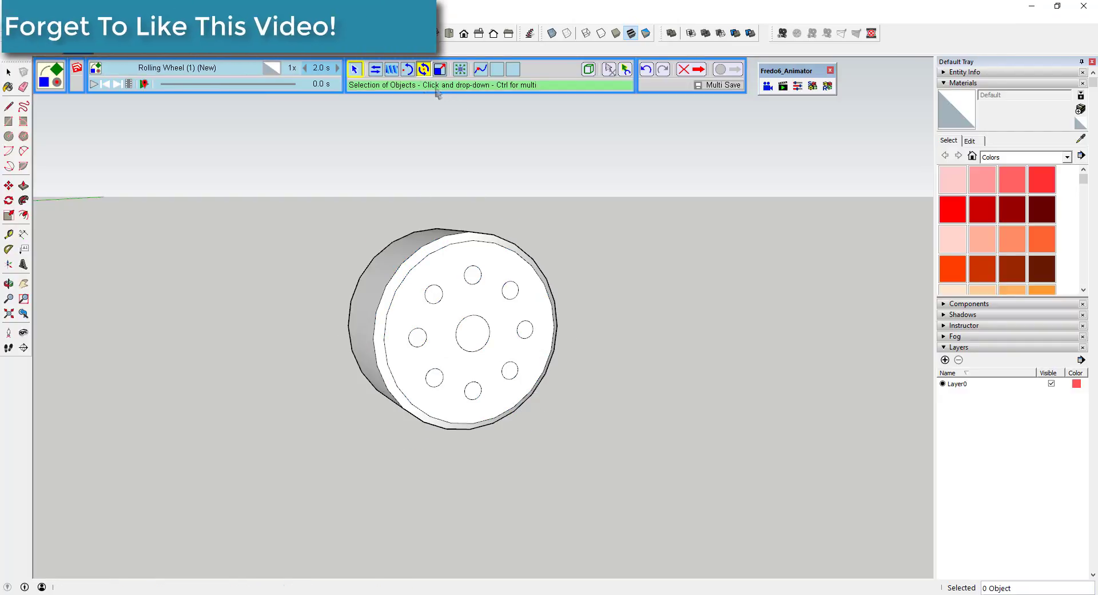
- Spin the whole wheel -180° about the centre of its component and record the movement
{"action": "left_click", "coordinate": [480, 340]}
{"action": "left_click", "coordinate": [496, 343]}
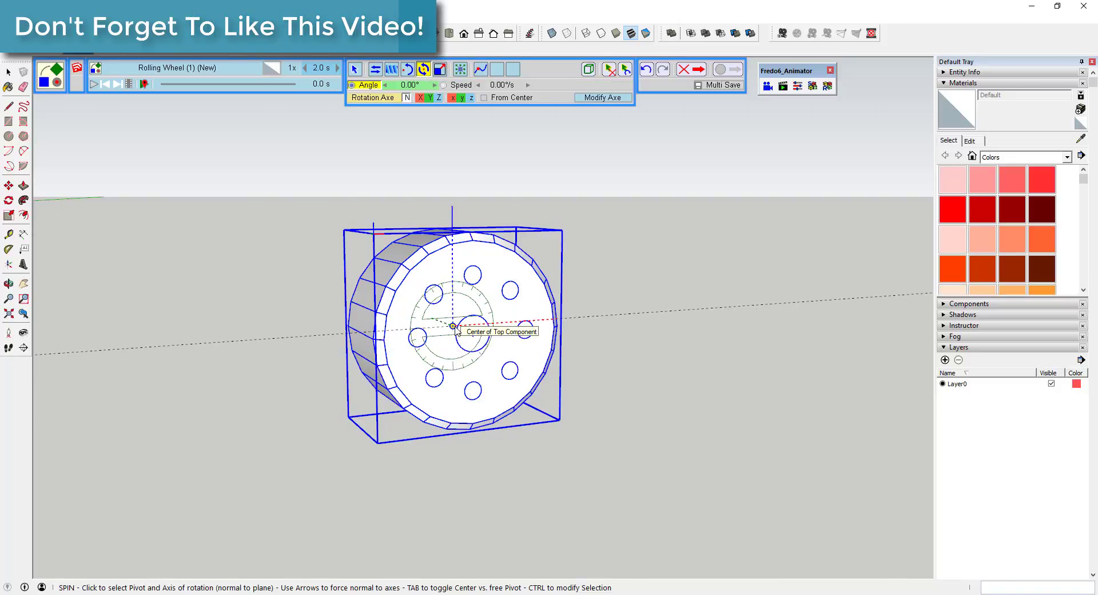
{"action": "left_click", "coordinate": [454, 326]}
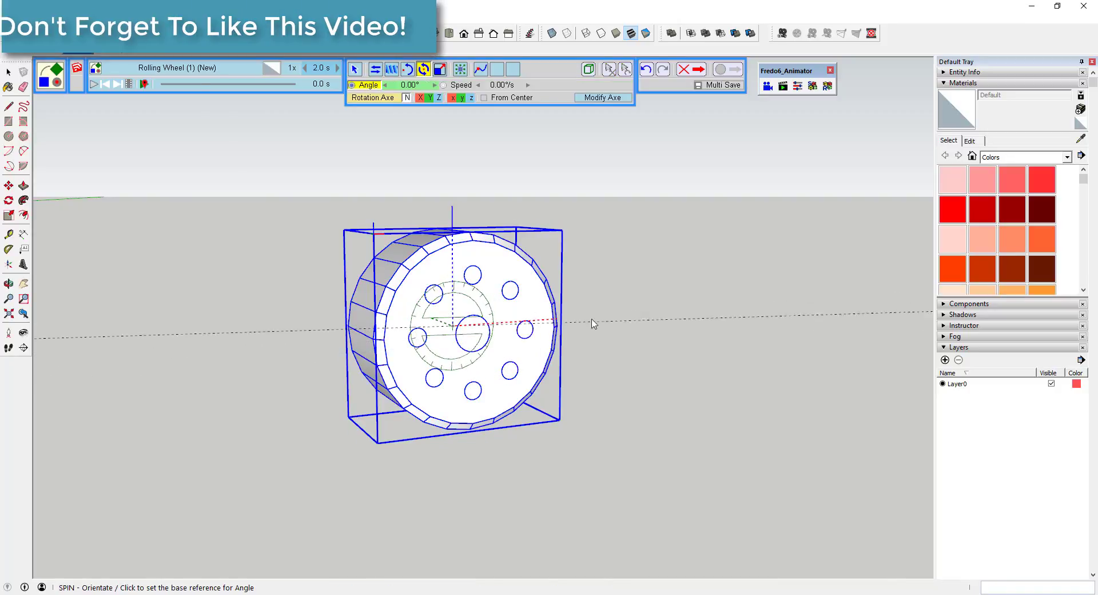
{"action": "left_click", "coordinate": [625, 319]}
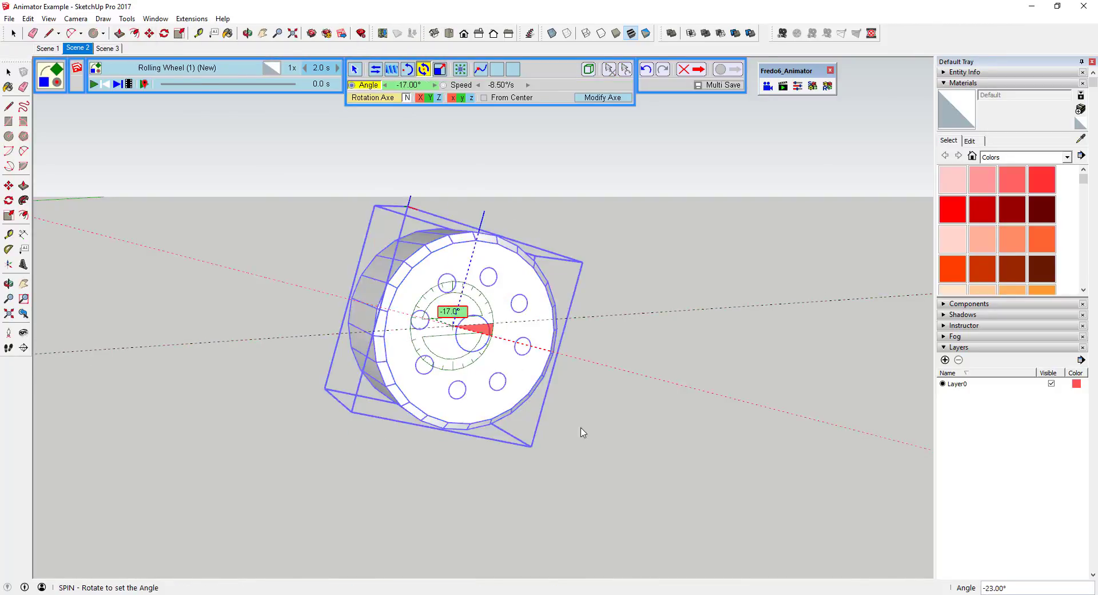
{"action": "left_click", "coordinate": [332, 339]}
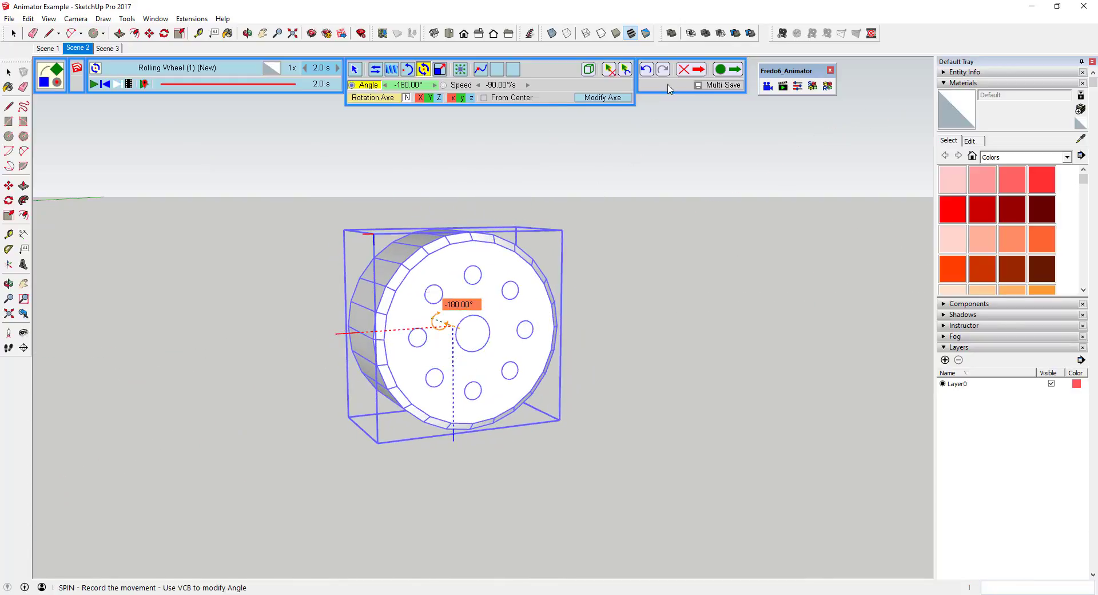
{"action": "left_click", "coordinate": [730, 73]}
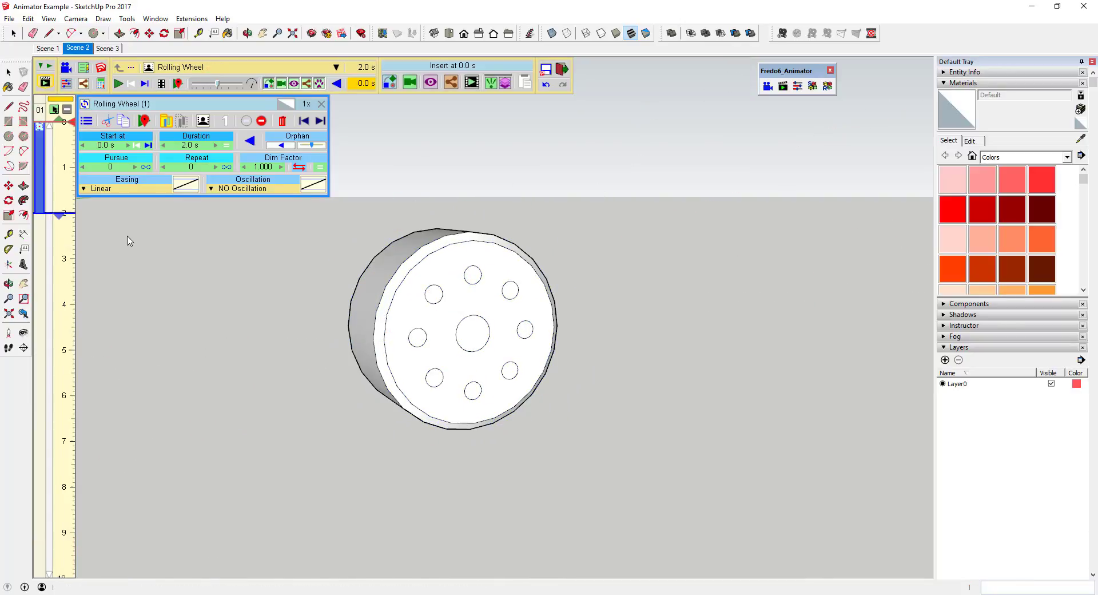
- Set the wheel spin to repeat 3 times and preview the clip
{"action": "left_click", "coordinate": [216, 167]}
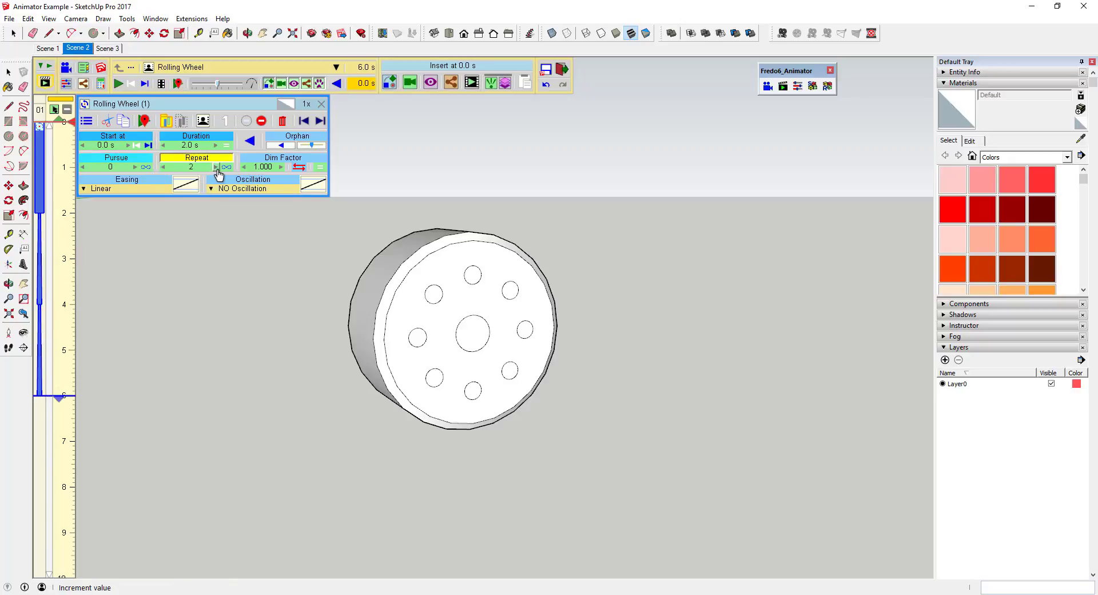
{"action": "left_click", "coordinate": [118, 85]}
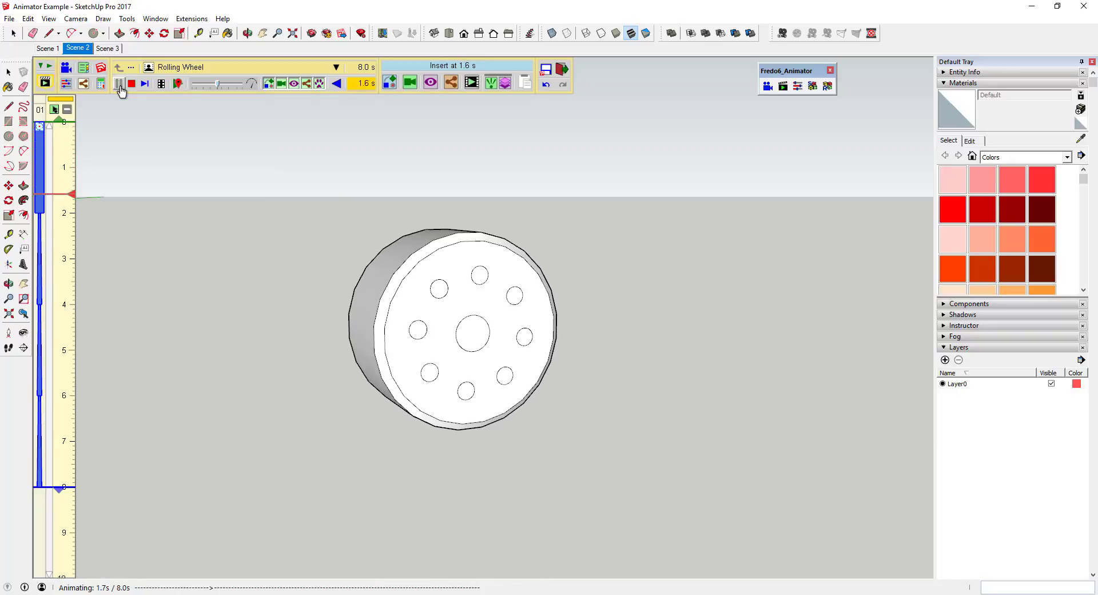
{"action": "left_click", "coordinate": [119, 85]}
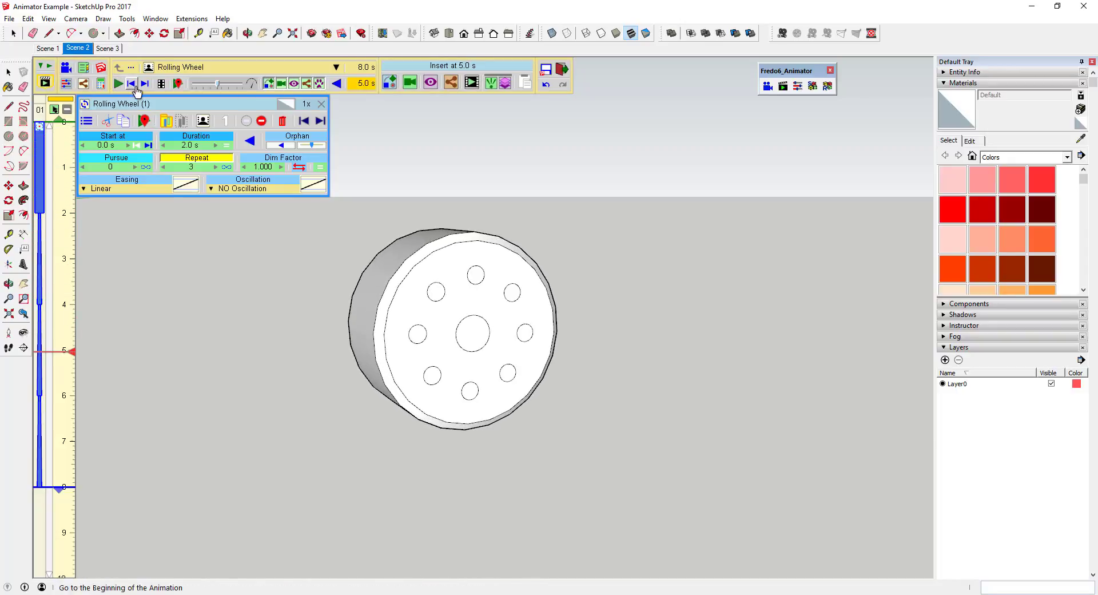
- Stretch the wheel spin's duration to 2.1 s on the timeline and return the current time to 0.0 s
{"action": "left_click", "coordinate": [380, 199]}
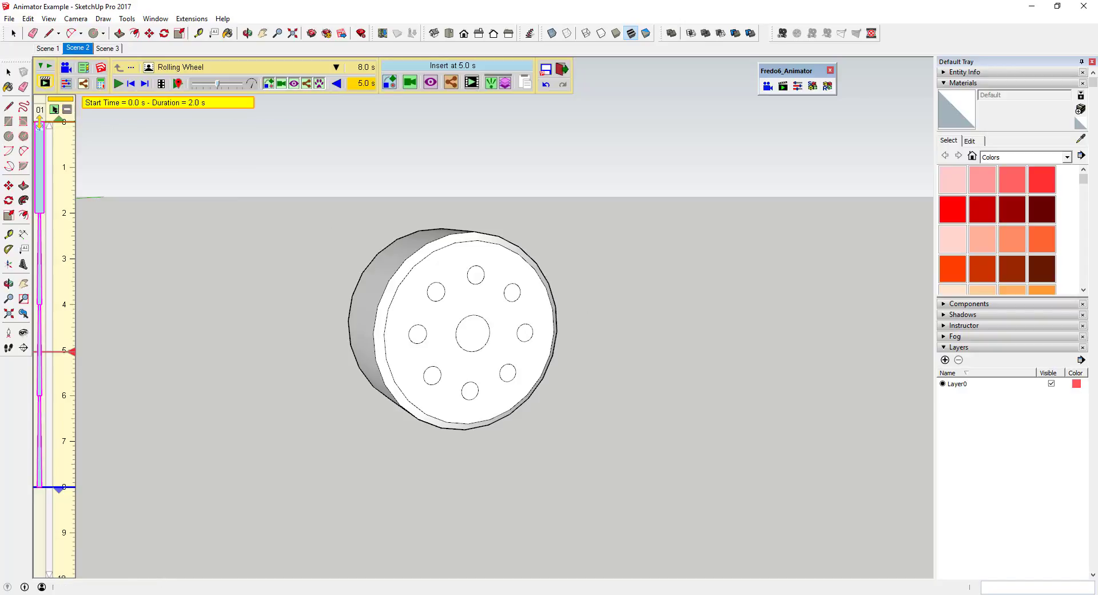
{"action": "left_click", "coordinate": [40, 128]}
{"action": "left_click", "coordinate": [63, 132]}
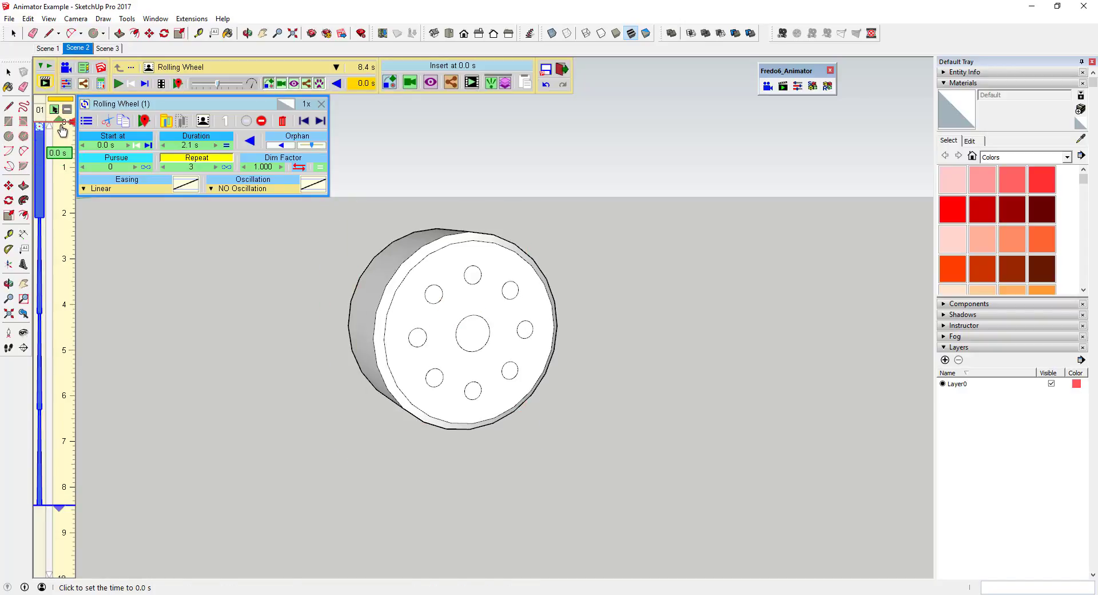
- Insert another new movement at 0.0 s in the Rolling Wheel clip and name it Wheel Movement
{"action": "left_click", "coordinate": [390, 83]}
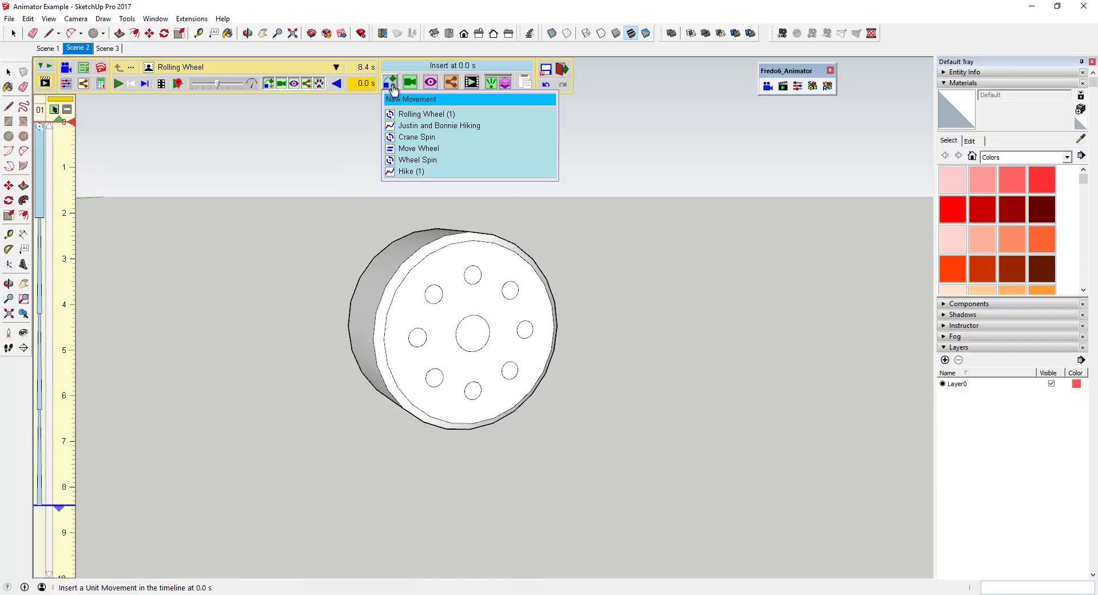
{"action": "left_click", "coordinate": [423, 100]}
{"action": "left_click", "coordinate": [180, 69]}
{"action": "type", "text": "W"}
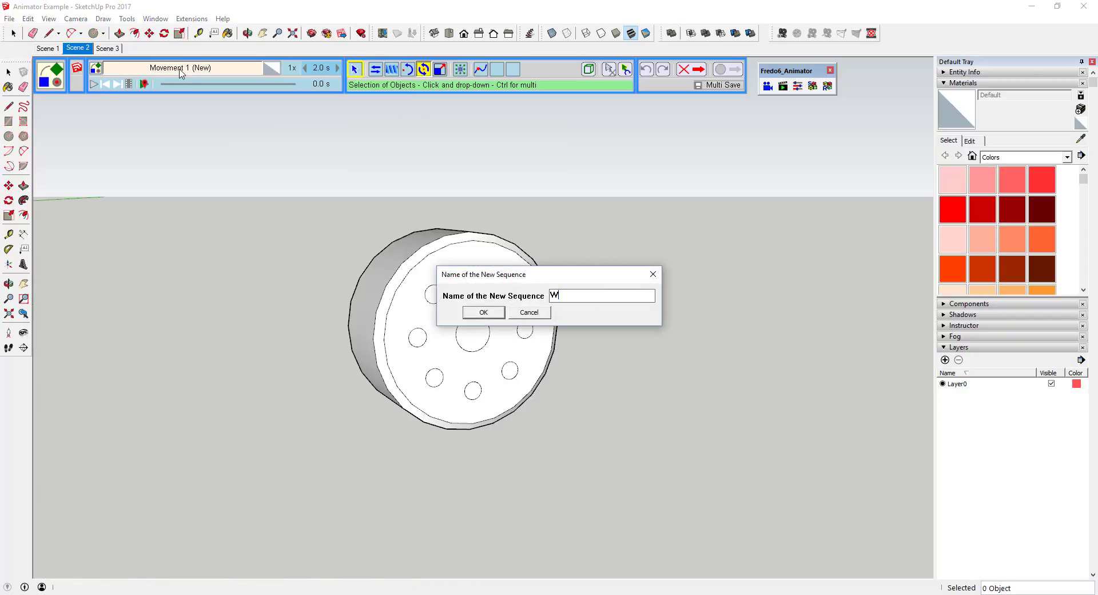
{"action": "type", "text": "heel Movement"}
{"action": "key", "text": "Return"}
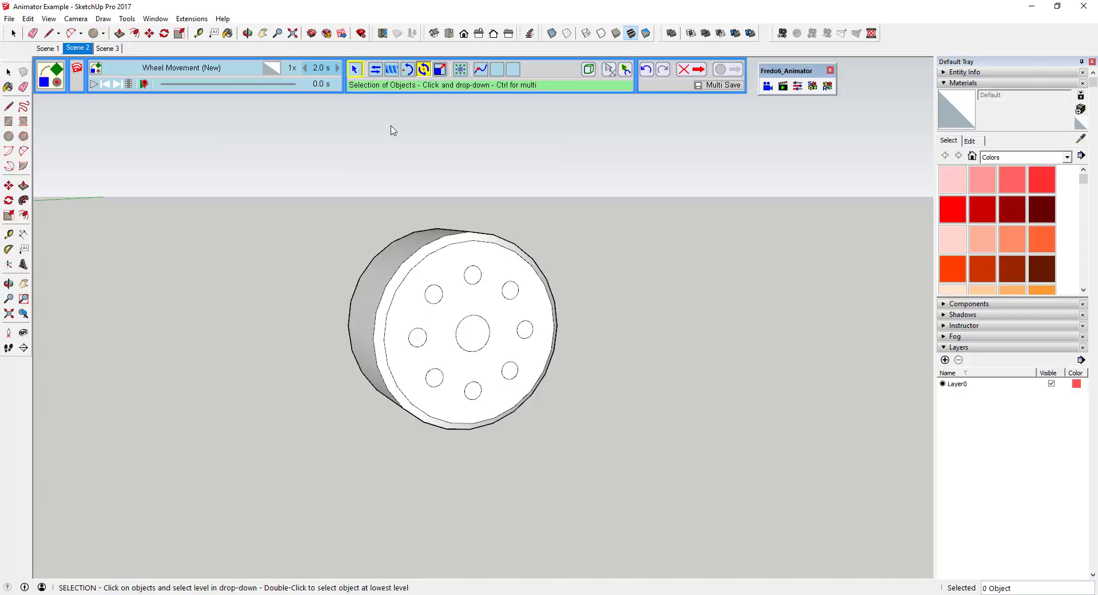
- Translate the wheel about 25' 5 13/16" along its red axis from the component's centre and record the movement
{"action": "left_click", "coordinate": [475, 333]}
{"action": "left_click", "coordinate": [492, 339]}
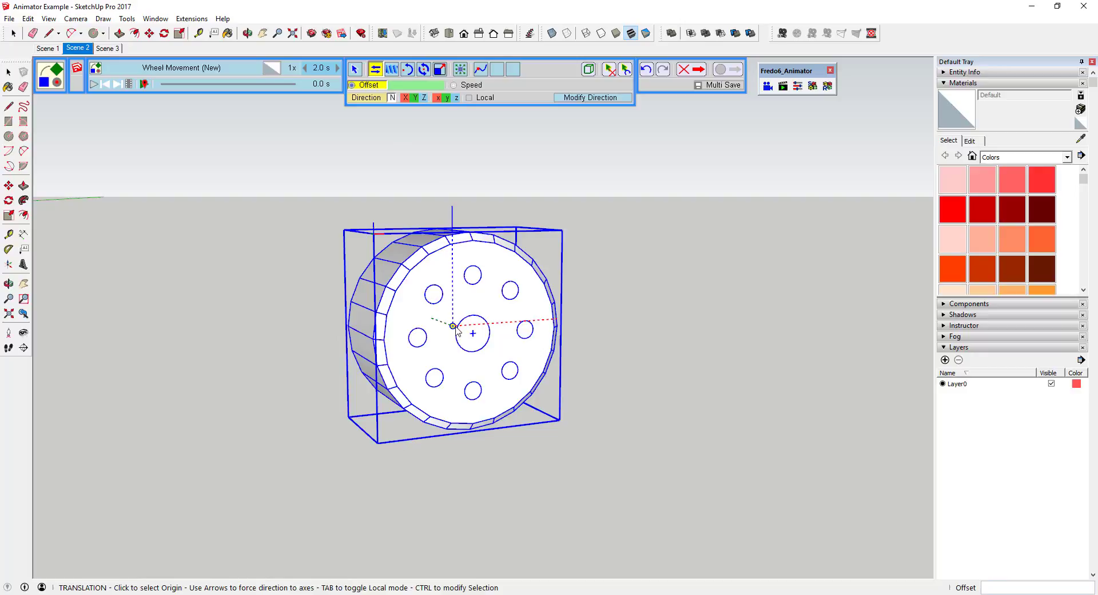
{"action": "left_click_drag", "start_coordinate": [452, 326], "coordinate": [874, 297]}
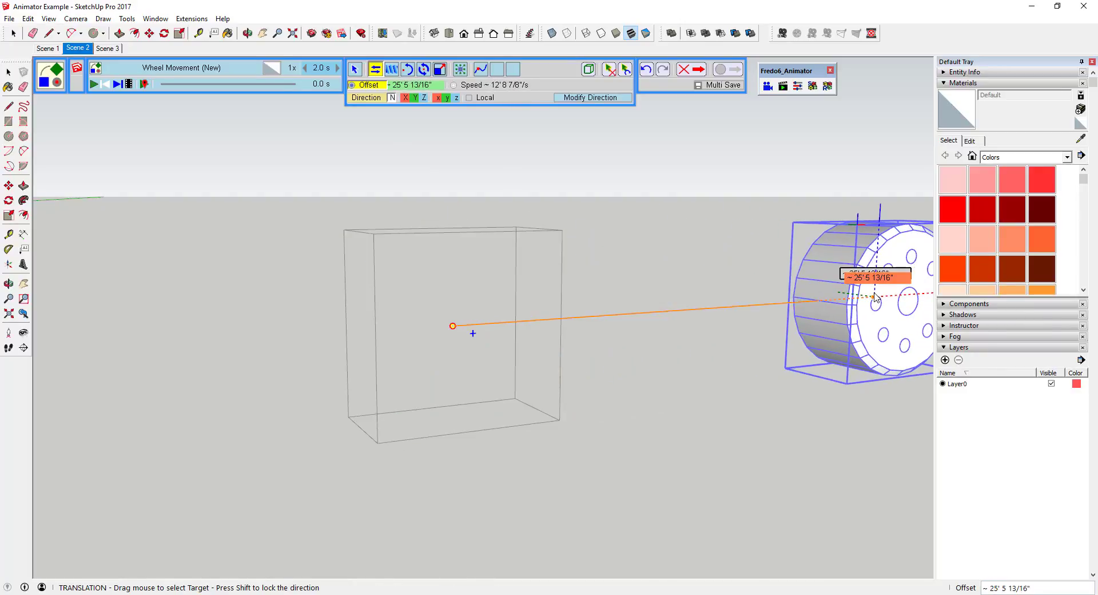
{"action": "left_click", "coordinate": [732, 71]}
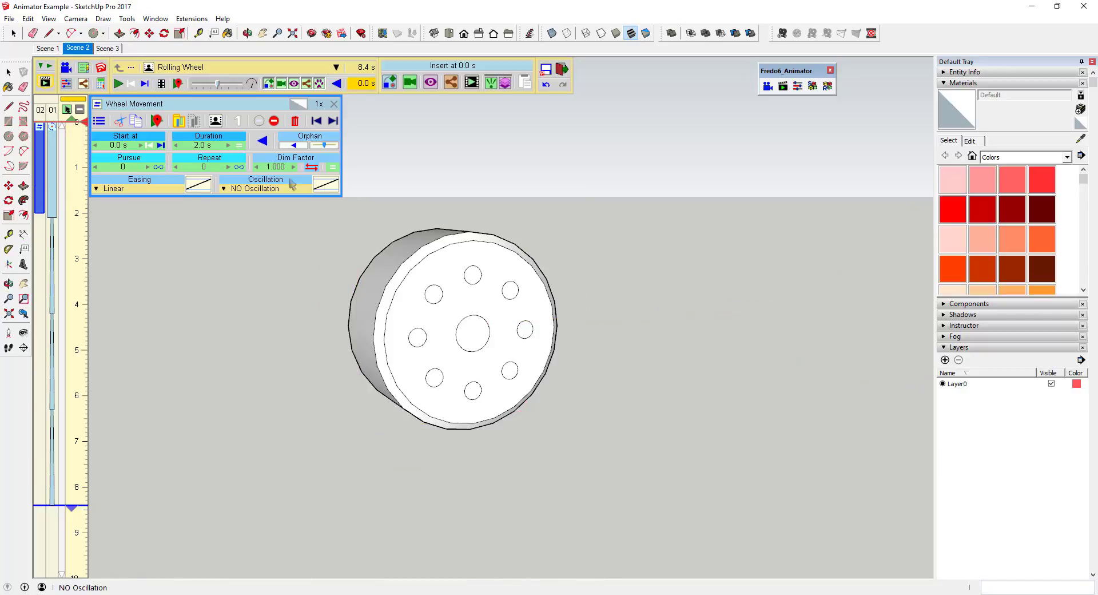
- Extend the Wheel Movement duration to 8.4 s to match the repeated spin and play the clip
{"action": "left_click_drag", "start_coordinate": [40, 213], "coordinate": [39, 505]}
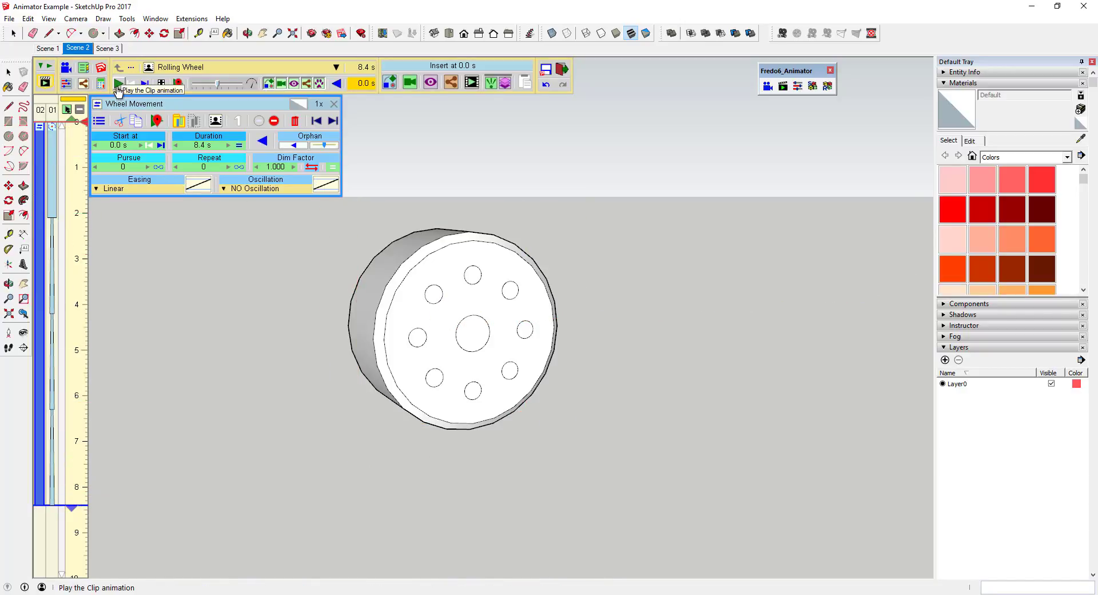
{"action": "left_click", "coordinate": [117, 84]}
{"action": "left_click", "coordinate": [118, 85]}
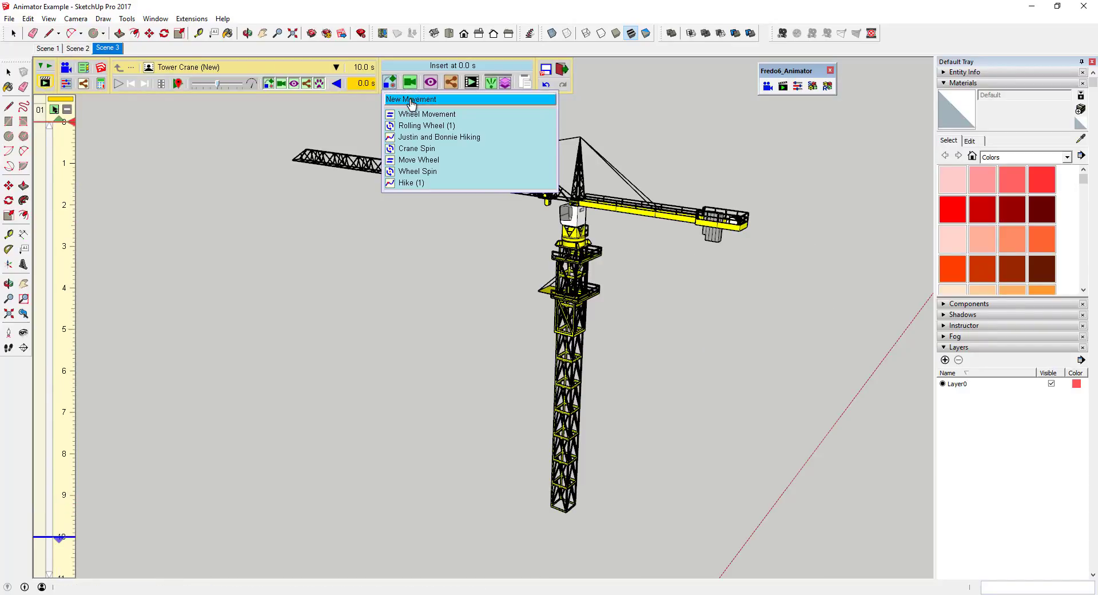
- Insert a new movement at 0.0 s in the Tower Crane clip and name it Tower Crane Rotation
{"action": "left_click", "coordinate": [412, 100]}
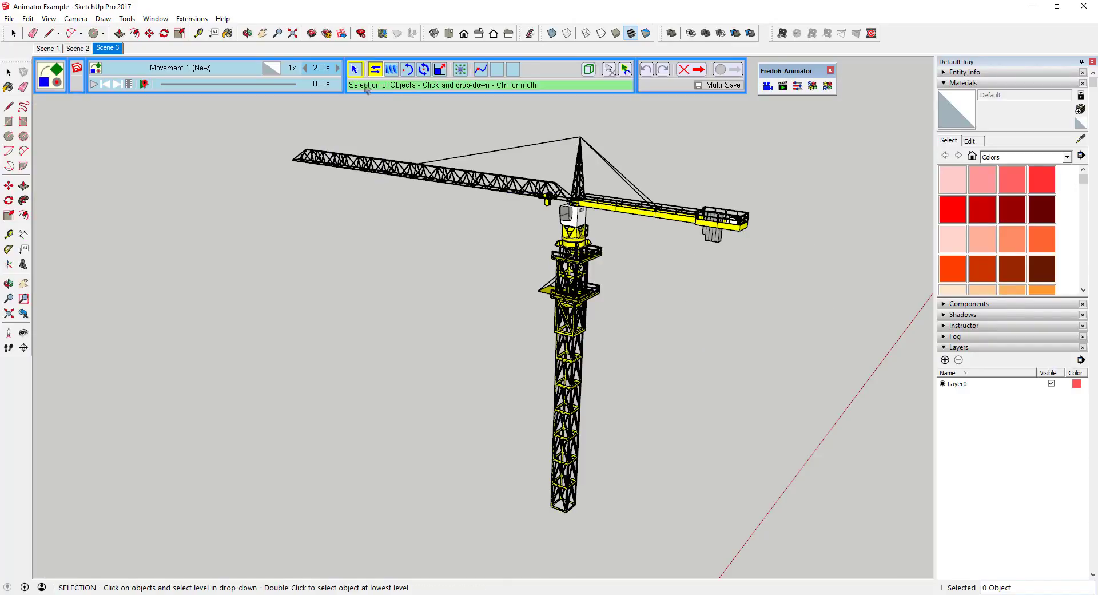
{"action": "left_click", "coordinate": [197, 74]}
{"action": "type", "text": "Tower Crane Rotation"}
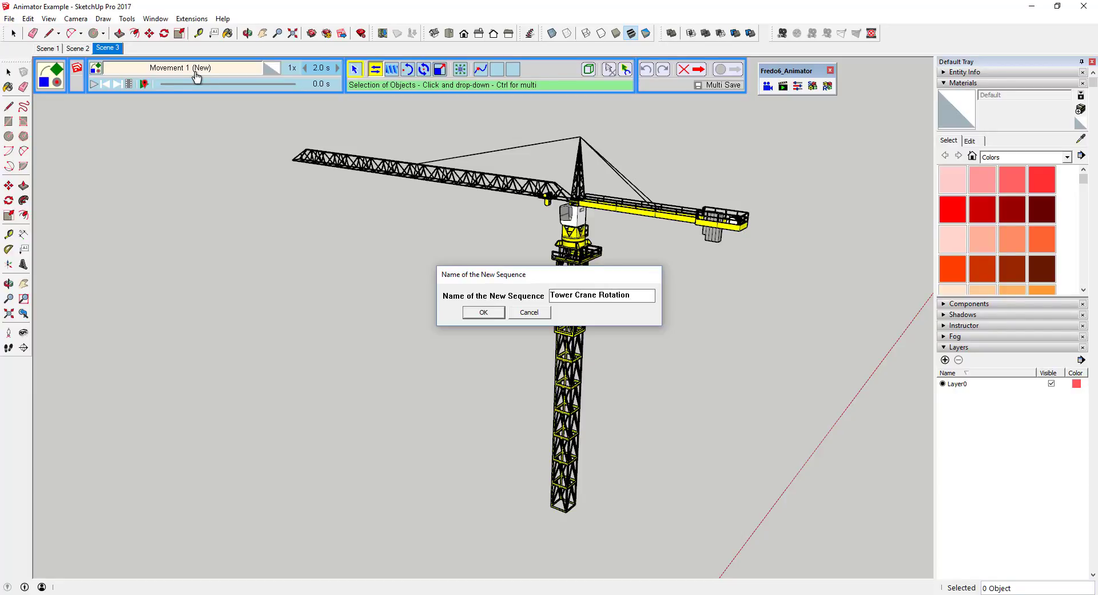
{"action": "key", "text": "Return"}
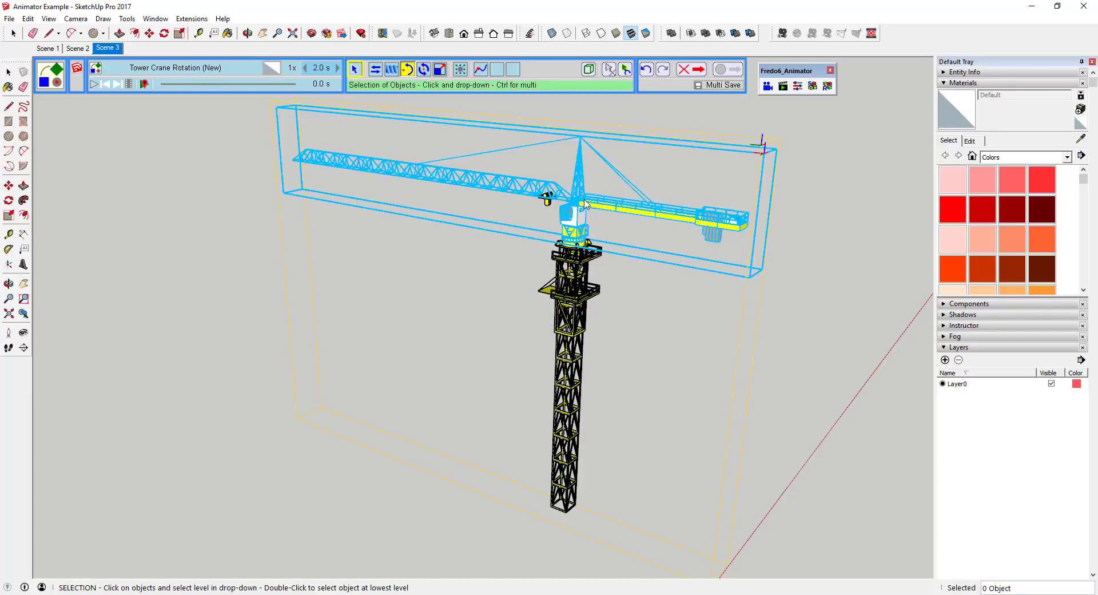
- Select the crane's upper group with the jib, cab and counterweight as the object to rotate
{"action": "scroll", "coordinate": [577, 209], "scroll_direction": "up", "scroll_amount": 3}
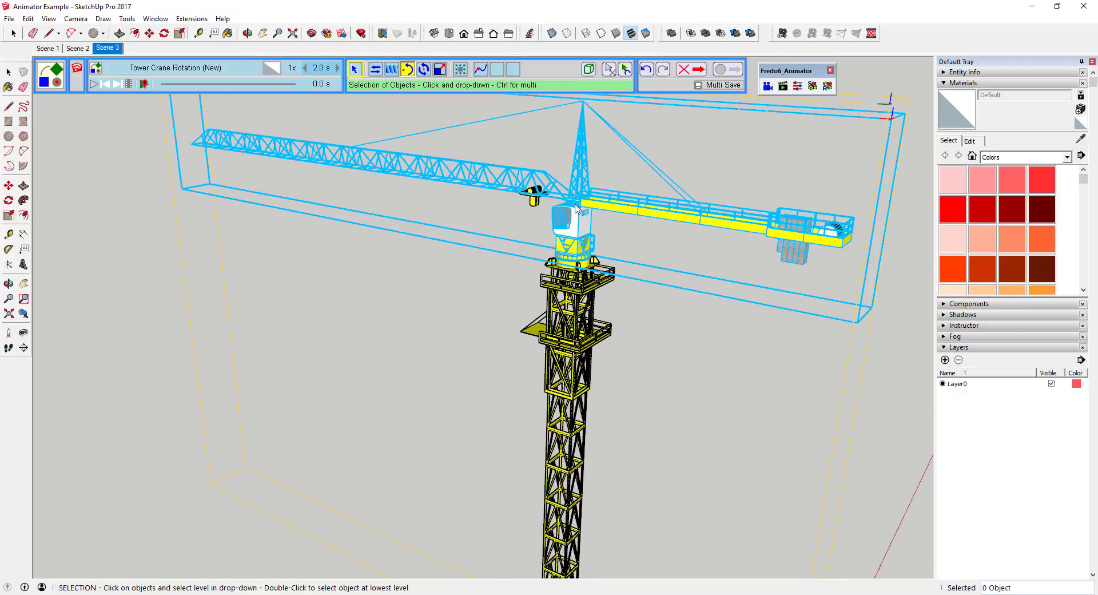
{"action": "left_click", "coordinate": [579, 212]}
{"action": "left_click", "coordinate": [593, 230]}
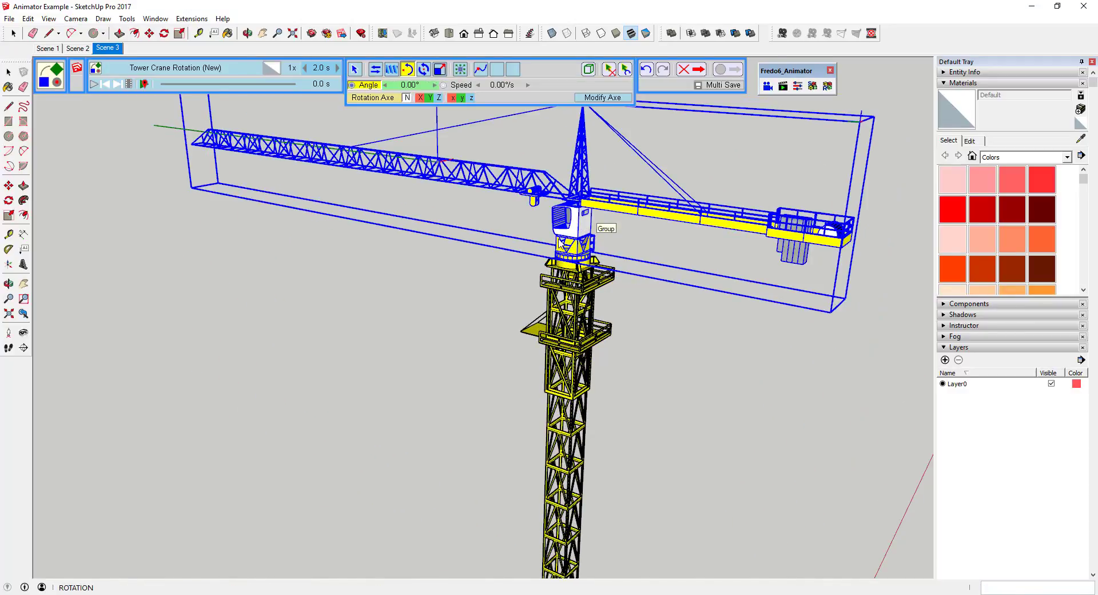
- Place the rotation pivot horizontally at the centre of the slewing ring beneath the crane's cab
{"action": "scroll", "coordinate": [595, 243], "scroll_direction": "up", "scroll_amount": 3}
{"action": "scroll", "coordinate": [595, 246], "scroll_direction": "up", "scroll_amount": 5}
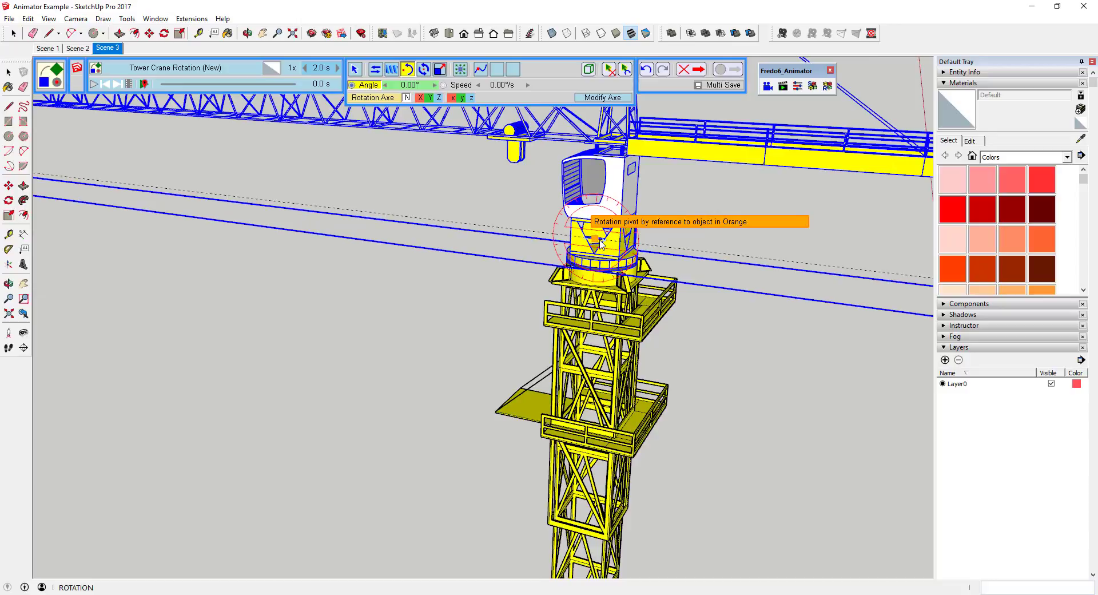
{"action": "middle_click_drag", "start_coordinate": [596, 247], "coordinate": [602, 263]}
{"action": "scroll", "coordinate": [602, 261], "scroll_direction": "up", "scroll_amount": 5}
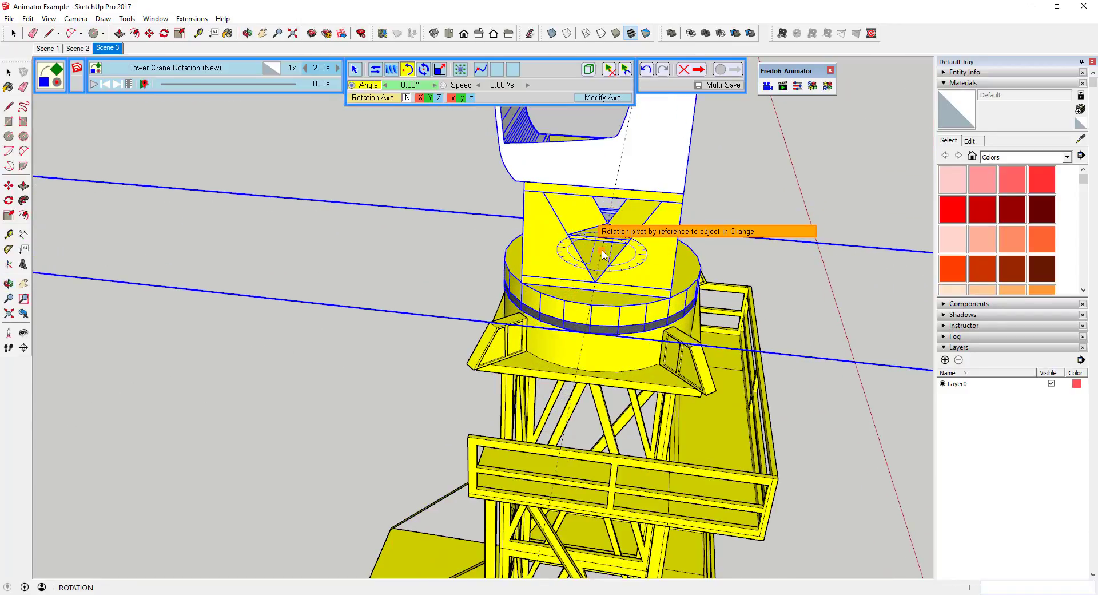
{"action": "left_click", "coordinate": [604, 256]}
- Rotate the upper crane 120° about the vertical axis, taking the reference direction along the jib
{"action": "scroll", "coordinate": [338, 234], "scroll_direction": "down", "scroll_amount": 6}
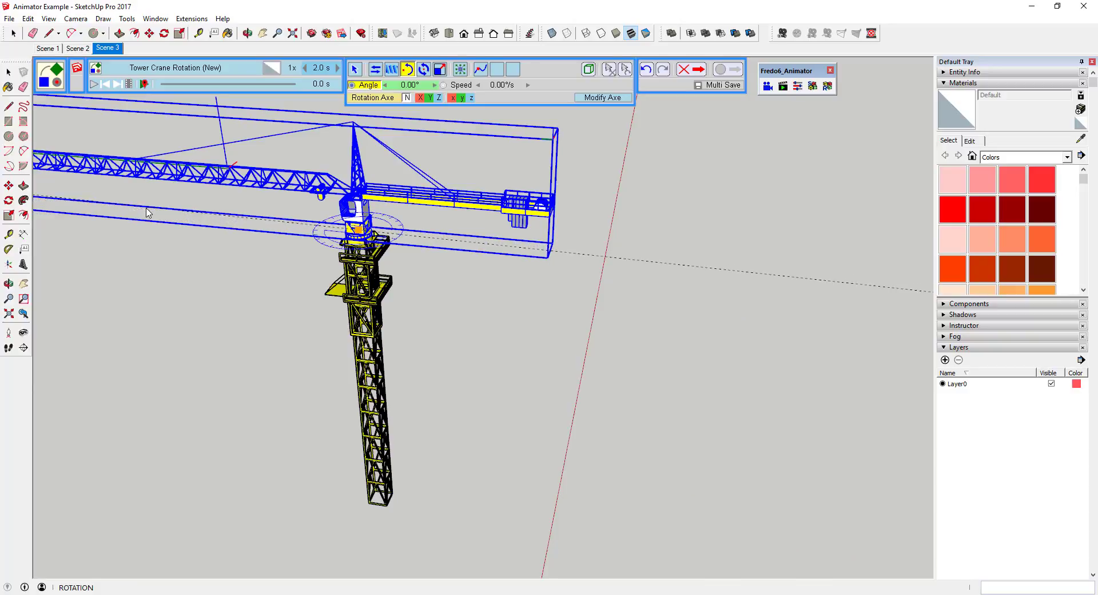
{"action": "left_click", "coordinate": [141, 215]}
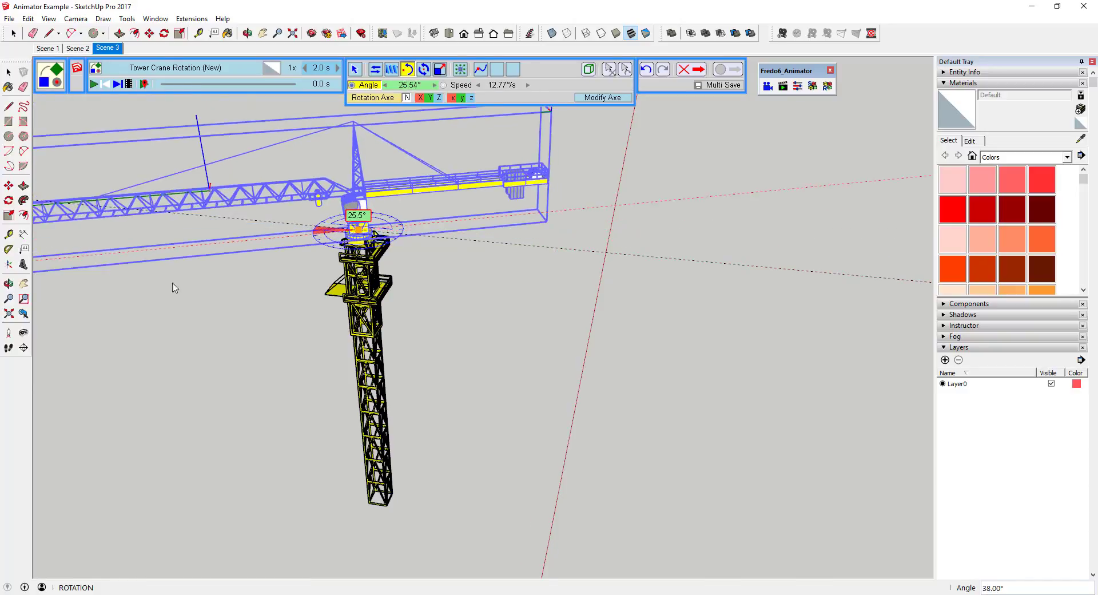
{"action": "left_click", "coordinate": [404, 336]}
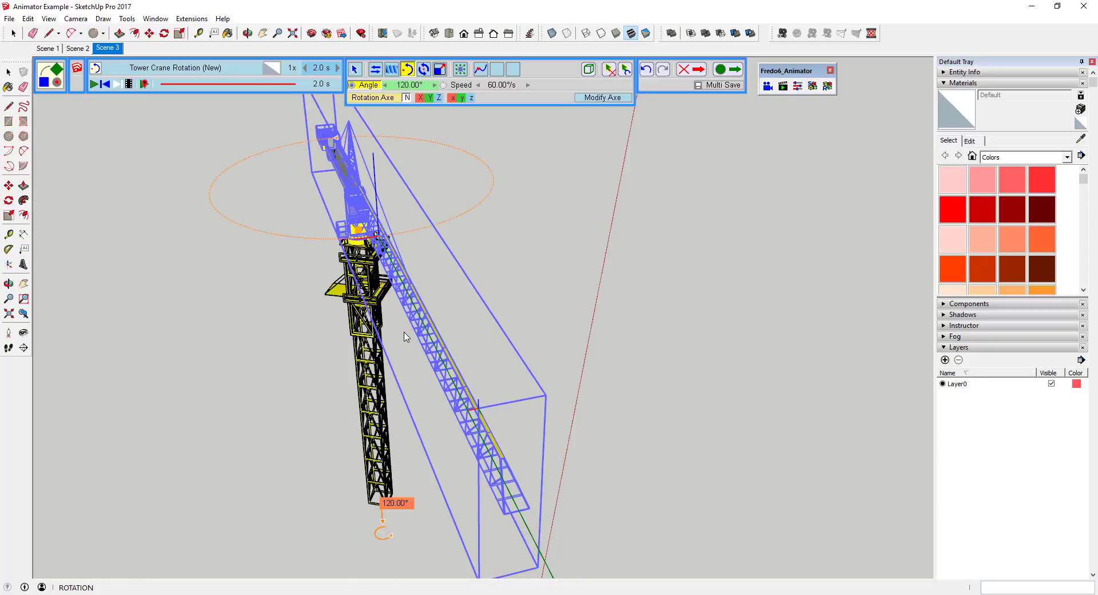
- Set the crane's rotation angle to 130°, record the movement and play the Tower Crane clip
{"action": "left_click", "coordinate": [411, 86]}
{"action": "type", "text": "130"}
{"action": "key", "text": "Return"}
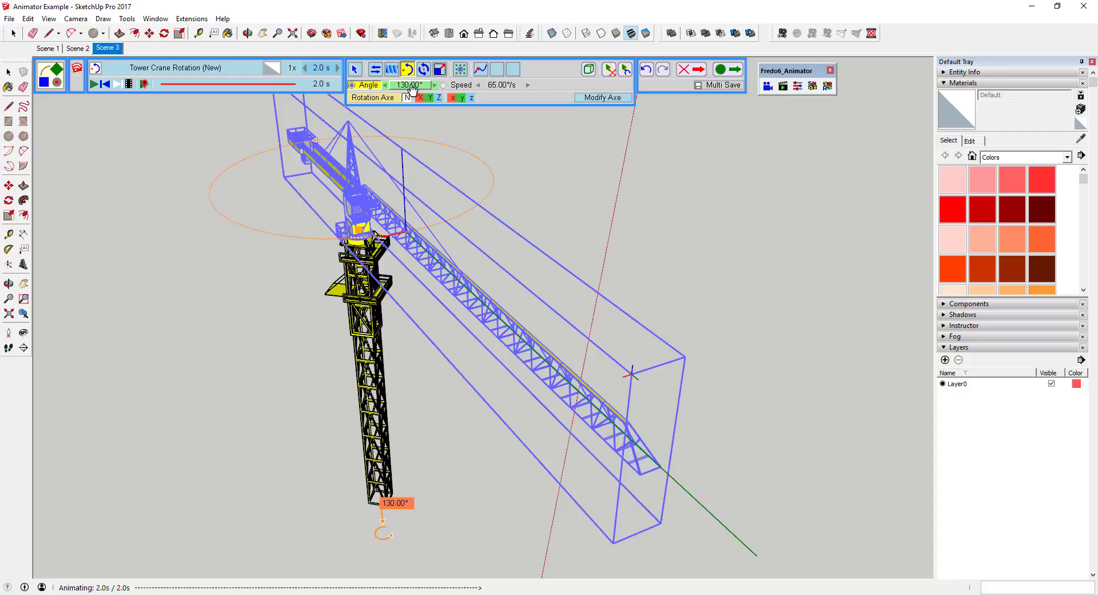
{"action": "left_click", "coordinate": [727, 72]}
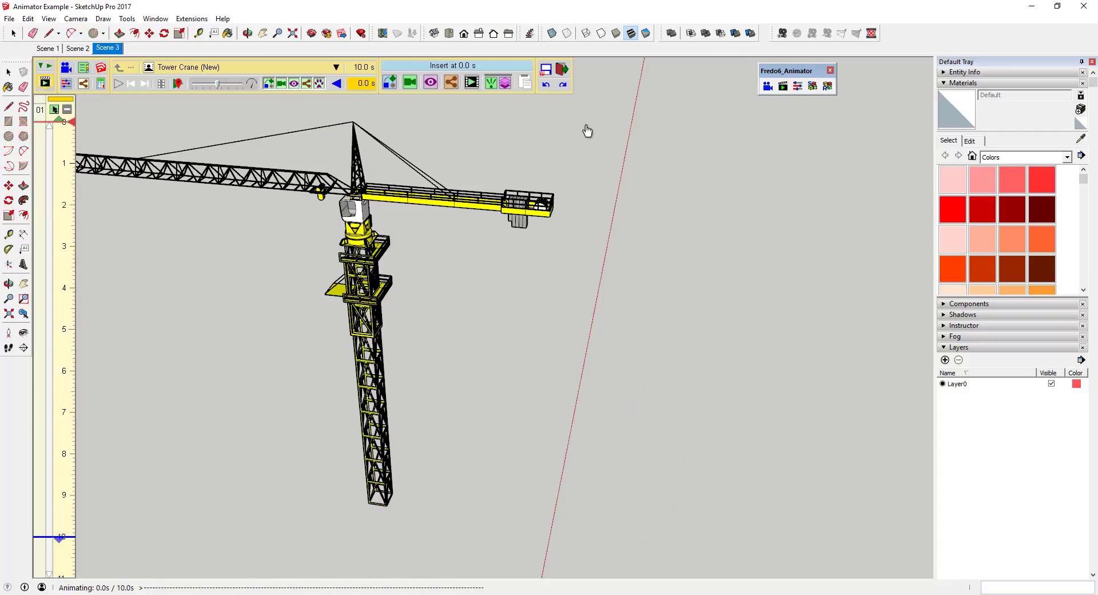
{"action": "left_click", "coordinate": [119, 83]}
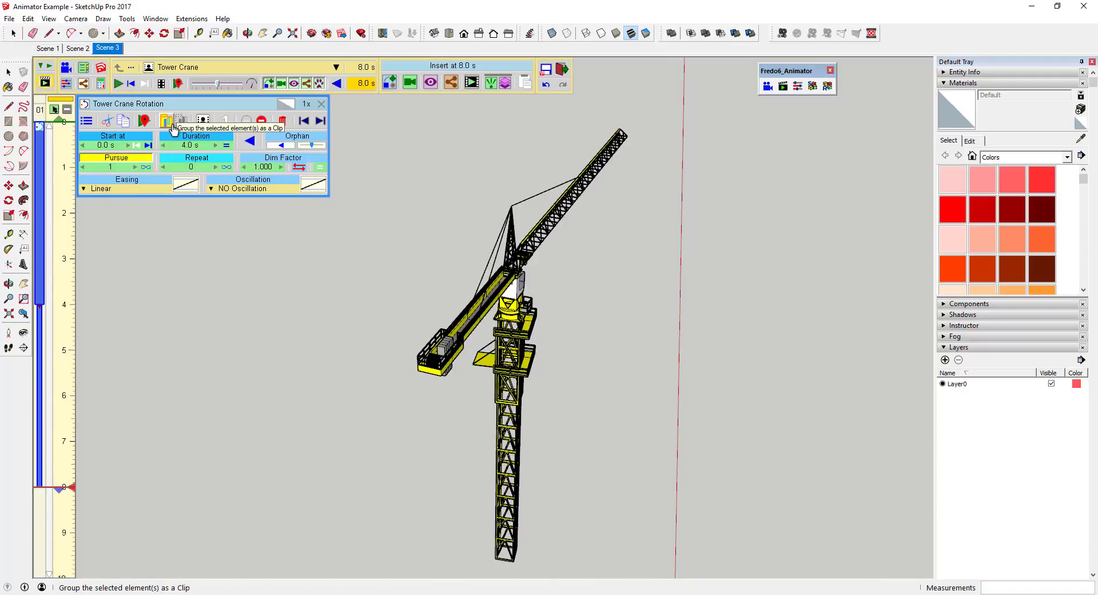
- Insert a new camera at 8.0 s, capture a low view of the whole crane and name it Camera2
{"action": "left_click", "coordinate": [410, 84]}
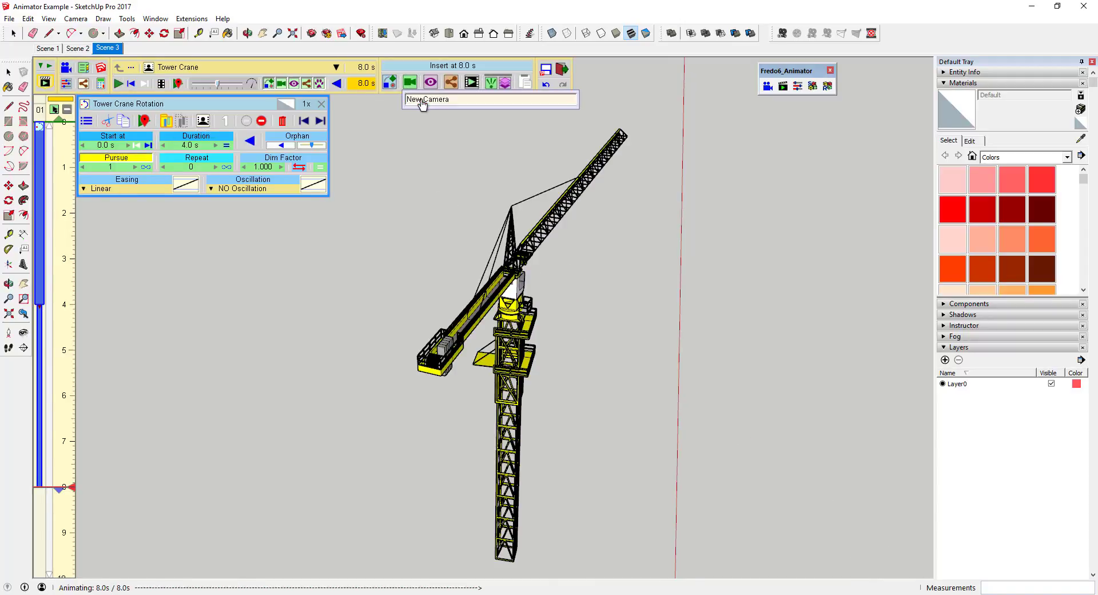
{"action": "middle_click_drag", "start_coordinate": [572, 370], "coordinate": [354, 212]}
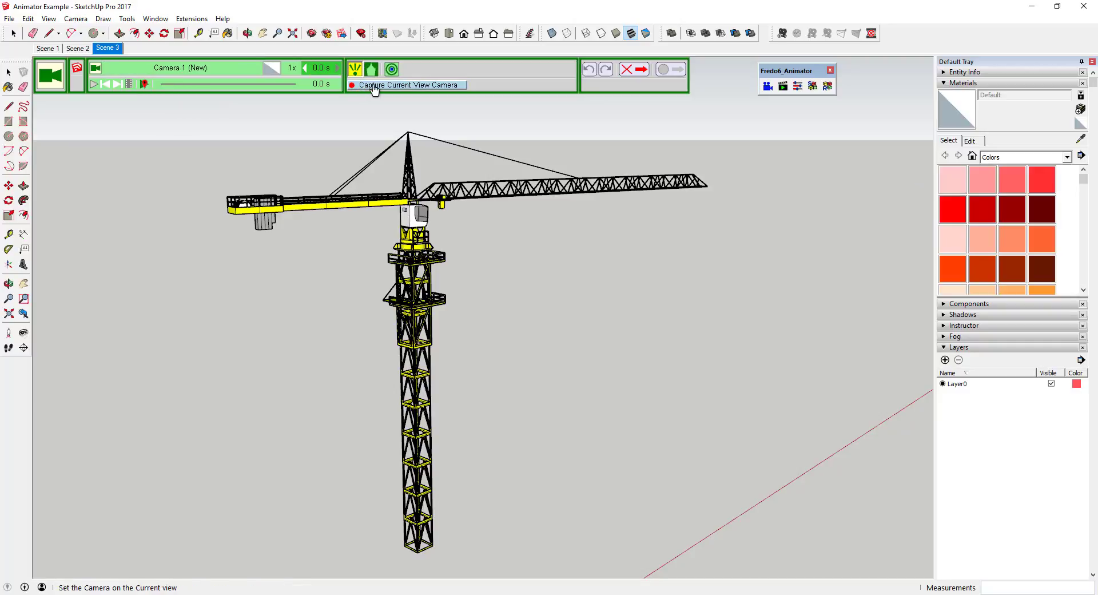
{"action": "left_click", "coordinate": [671, 69]}
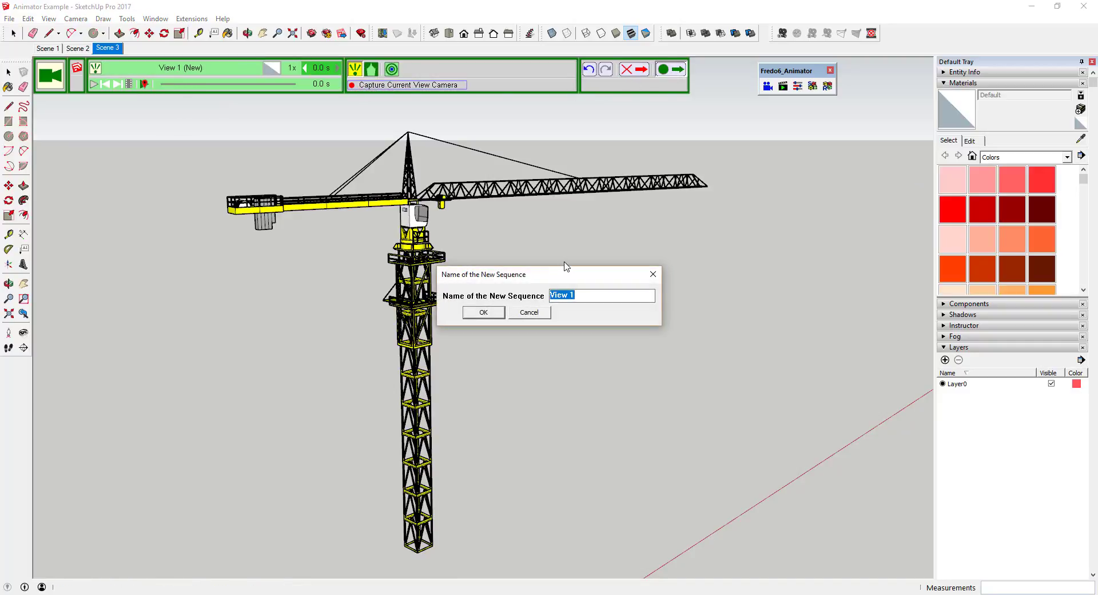
{"action": "type", "text": "Camera2"}
{"action": "key", "text": "Return"}
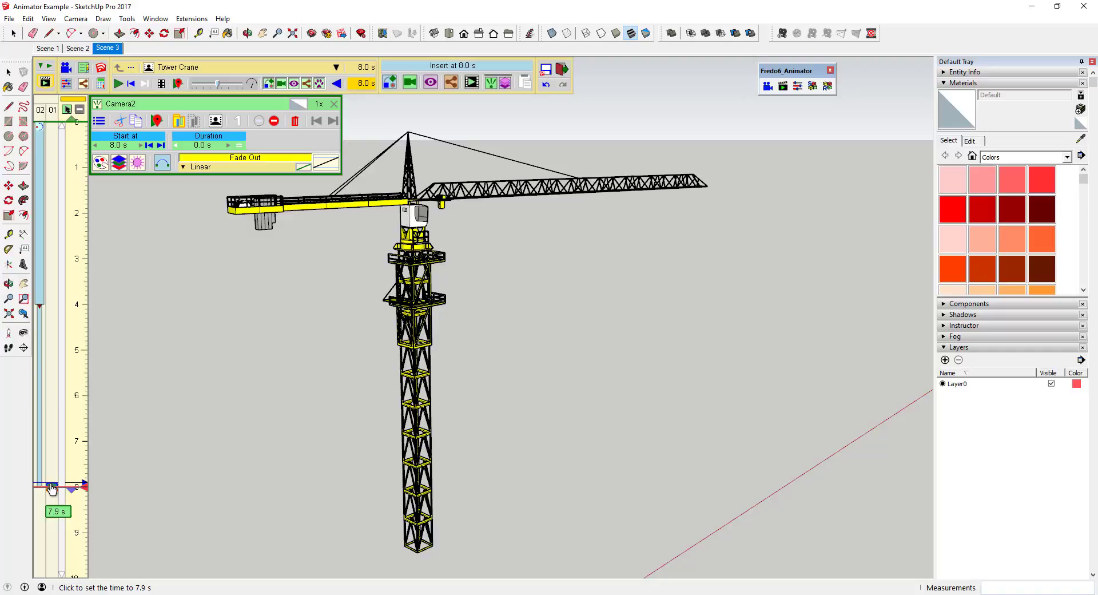
- Set the start time of Camera2 to 4.0 s on the timeline
{"action": "left_click", "coordinate": [52, 487]}
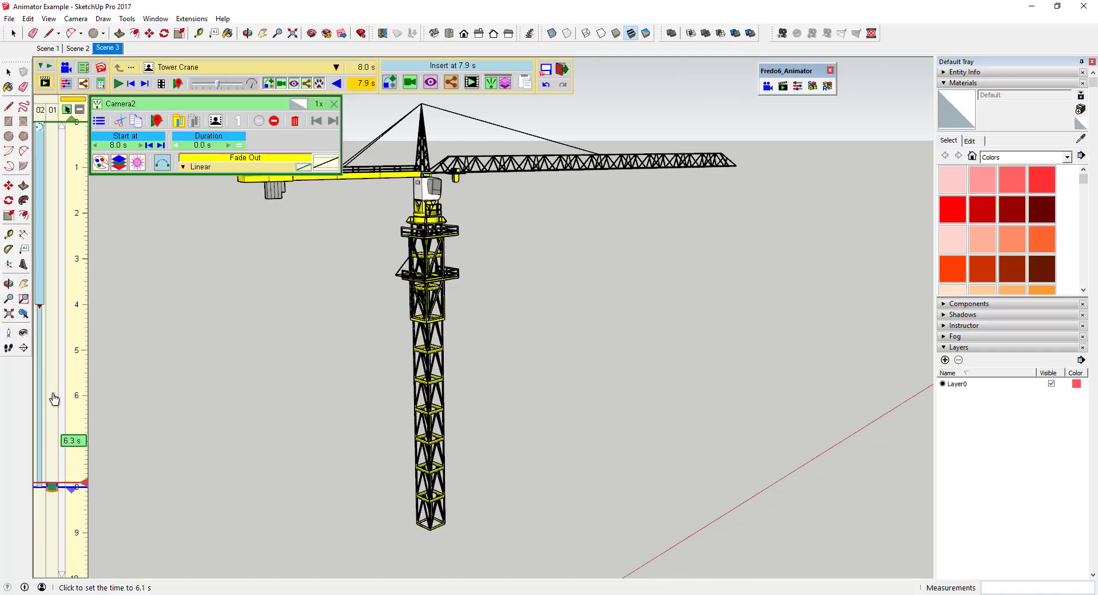
{"action": "double_click", "coordinate": [56, 482]}
{"action": "type", "text": "4"}
{"action": "key", "text": "Return"}
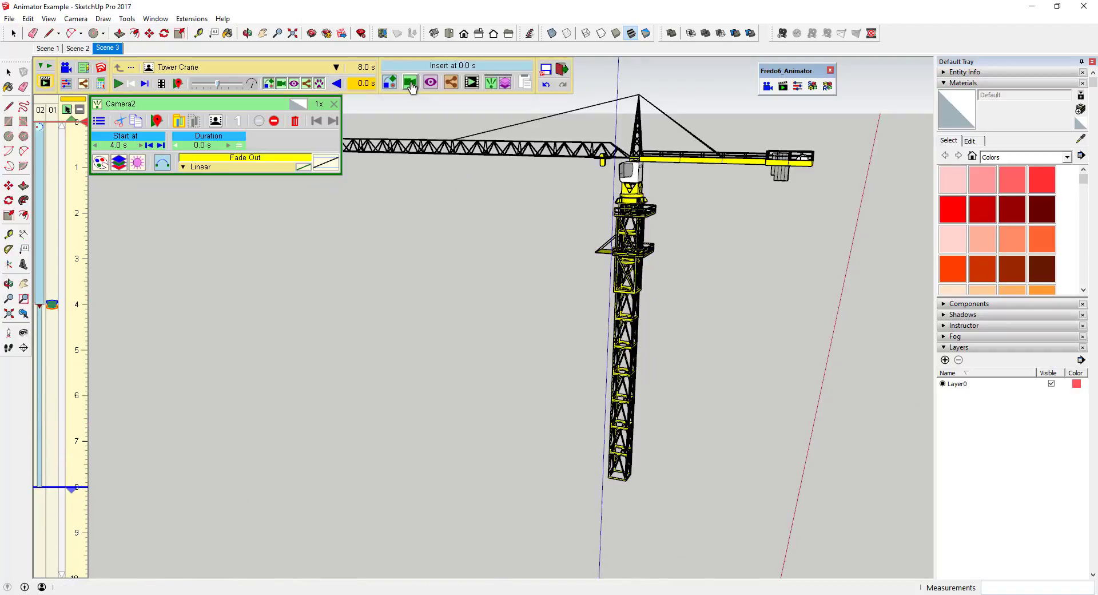
- Insert a new camera at 0.0 s and frame the whole crane with the jib pointing left
{"action": "left_click", "coordinate": [410, 83]}
{"action": "middle_click_drag", "start_coordinate": [422, 232], "coordinate": [597, 265]}
{"action": "scroll", "coordinate": [606, 263], "scroll_direction": "down", "scroll_amount": 3}
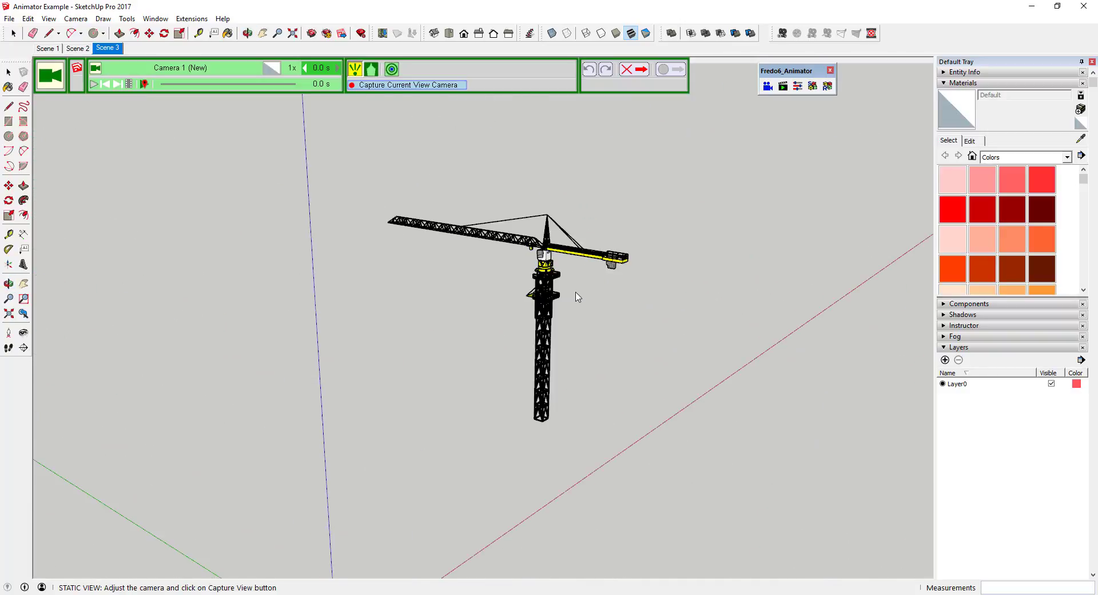
{"action": "scroll", "coordinate": [564, 306], "scroll_direction": "up", "scroll_amount": 6}
{"action": "scroll", "coordinate": [549, 297], "scroll_direction": "down", "scroll_amount": 5}
- Capture the framed view, record it as Camera1 and play the Tower Crane clip
{"action": "left_click", "coordinate": [266, 91]}
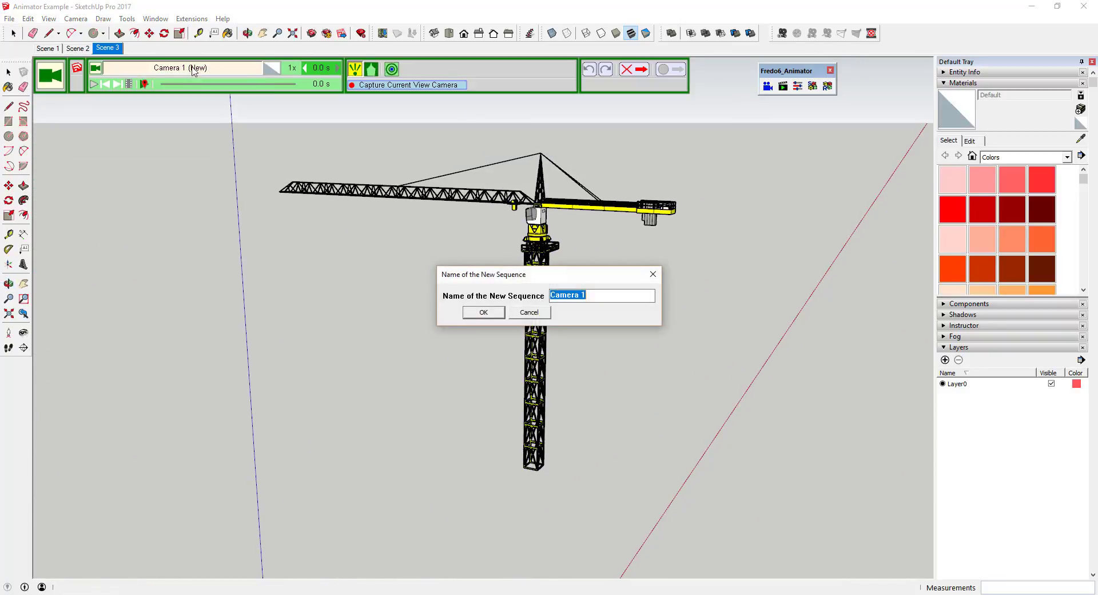
{"action": "key", "text": "Escape"}
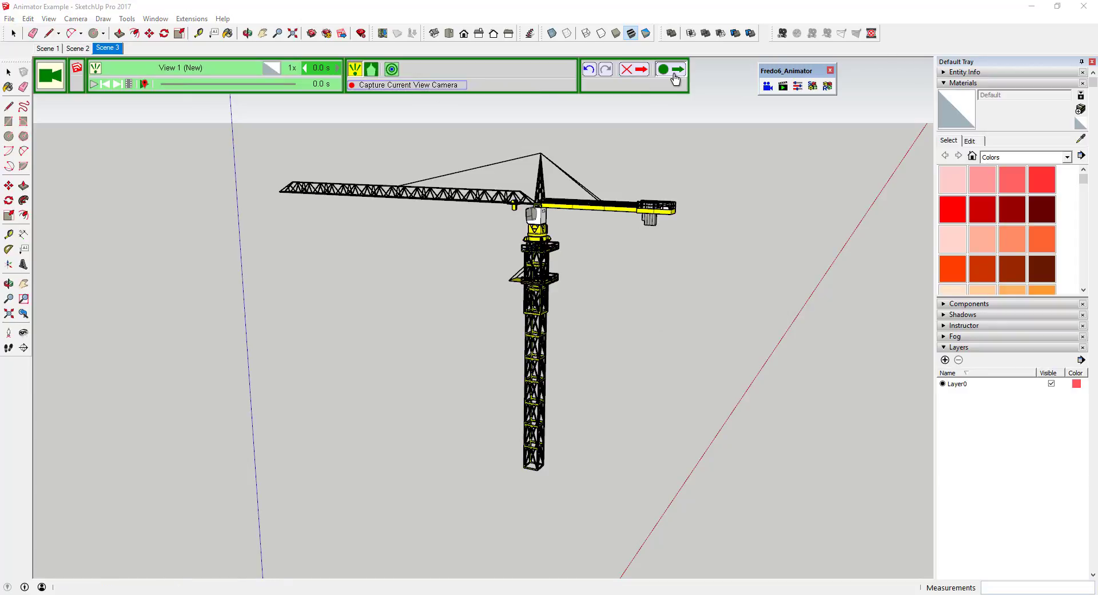
{"action": "left_click", "coordinate": [670, 69]}
{"action": "type", "text": "Camera1"}
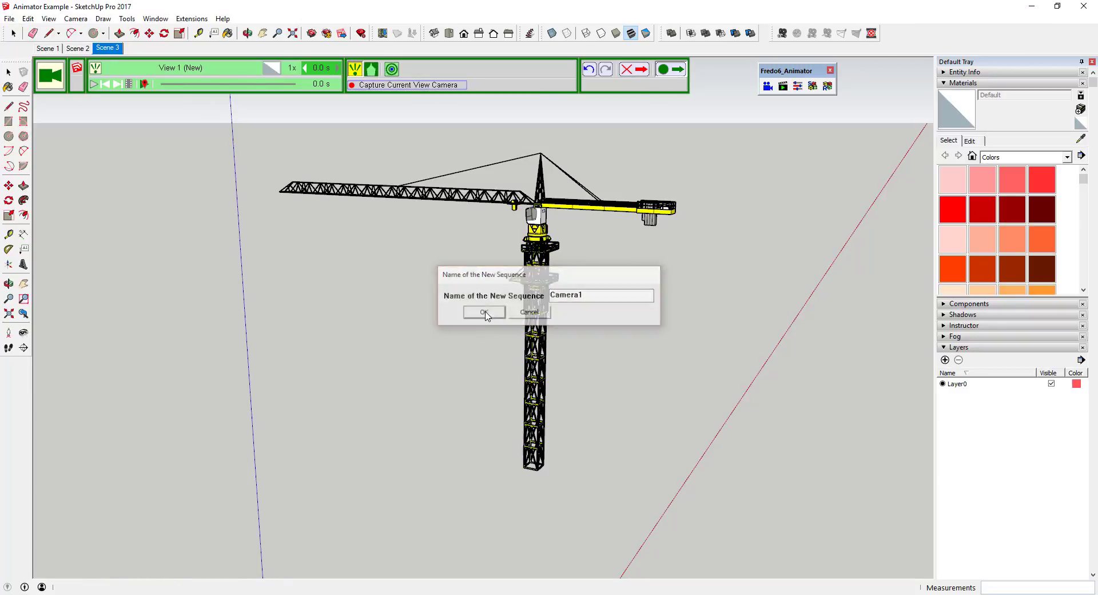
{"action": "left_click", "coordinate": [484, 312]}
{"action": "left_click", "coordinate": [119, 85]}
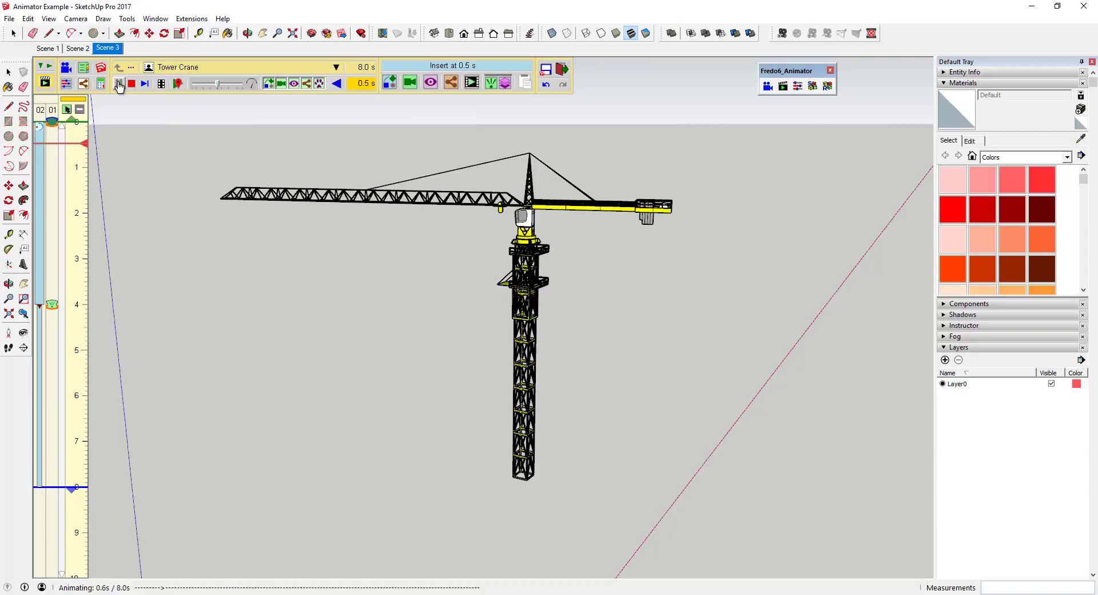